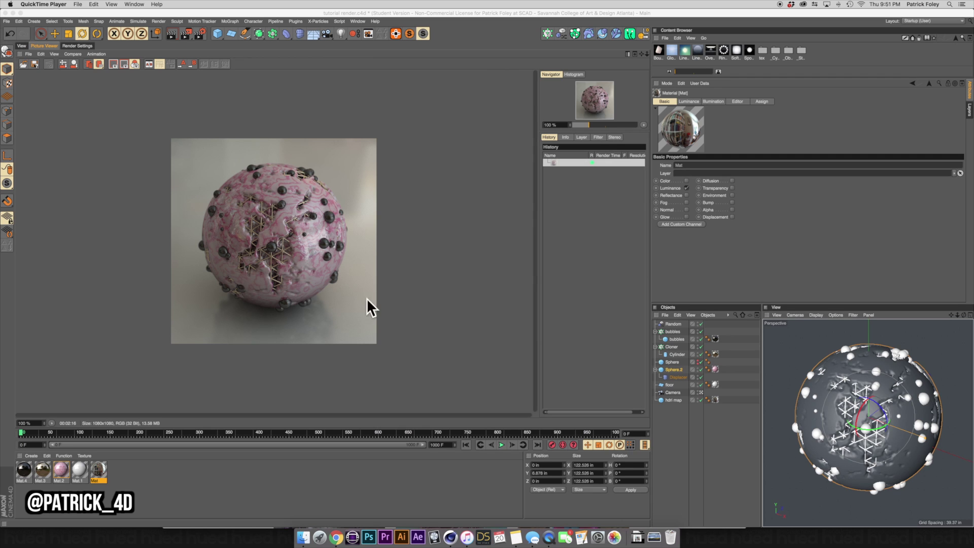
Save the sphere render from the Picture Viewer as a 16-bit TIFF named tutorial render.tif in the promo pics folder
left_click(368, 537)
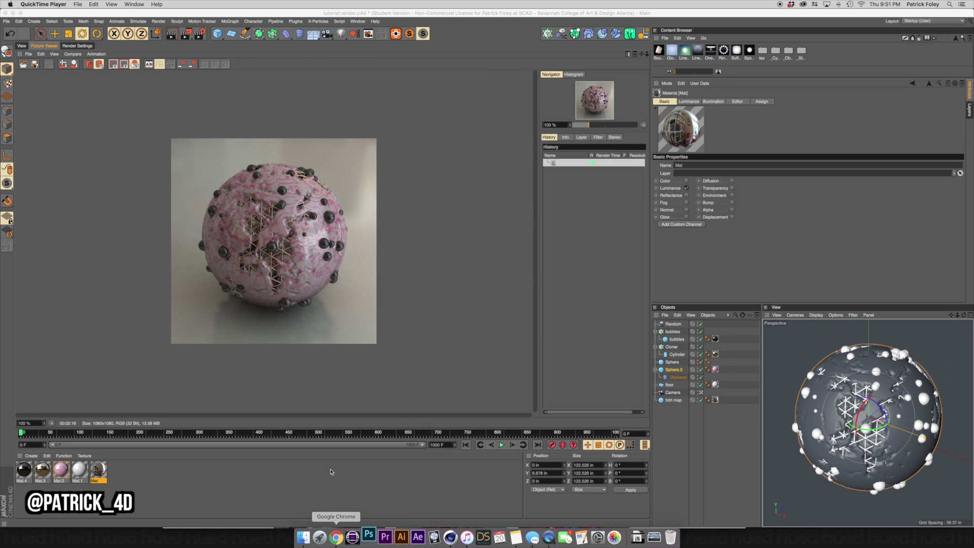
left_click(339, 239)
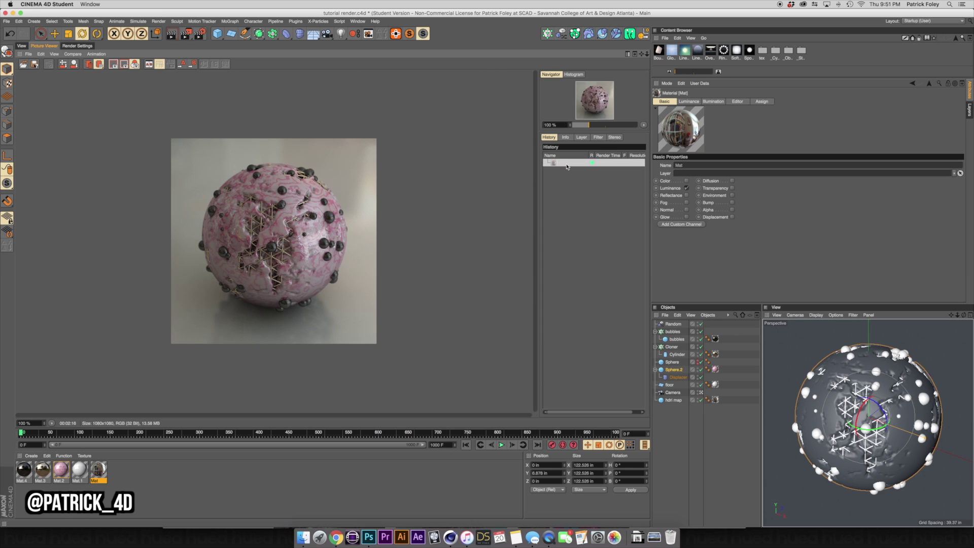
right_click(567, 166)
left_click(576, 253)
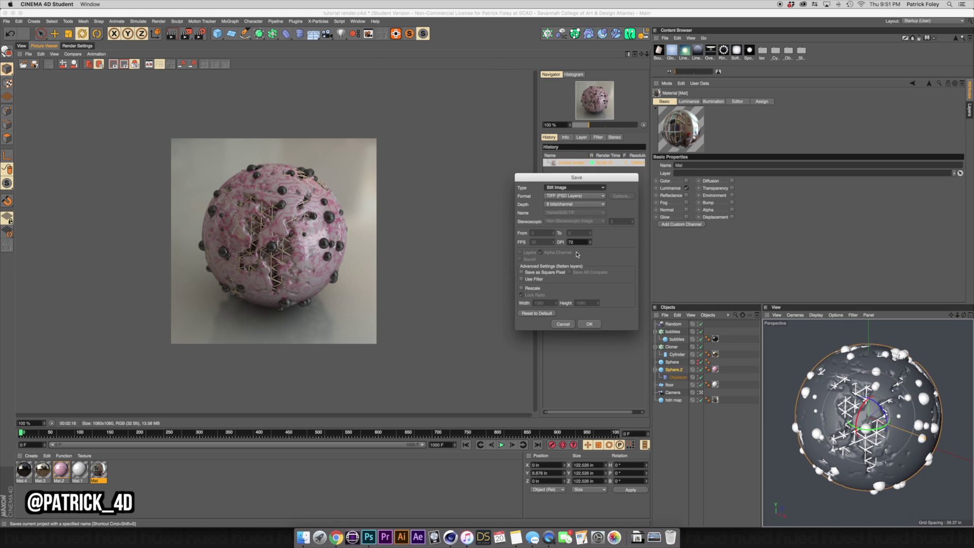
left_click(569, 205)
left_click(565, 222)
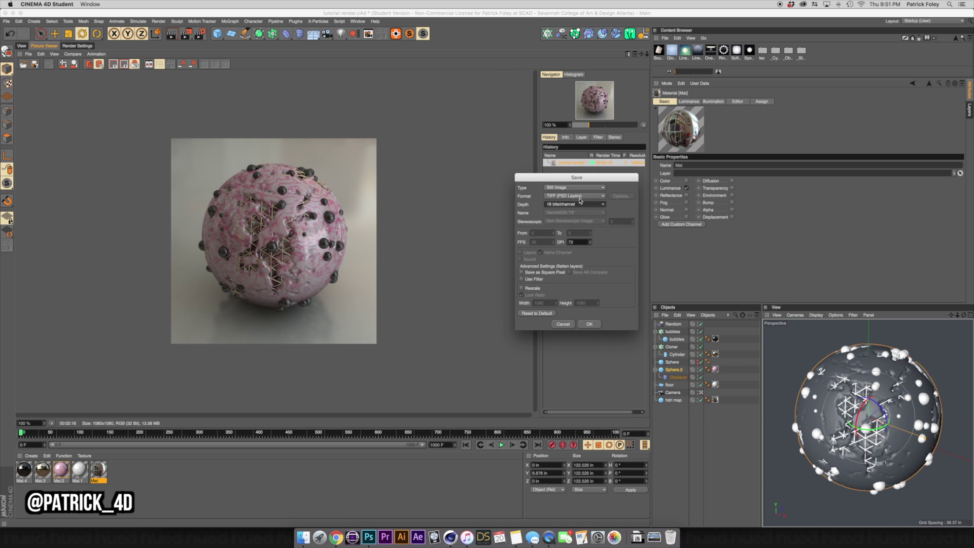
left_click(591, 324)
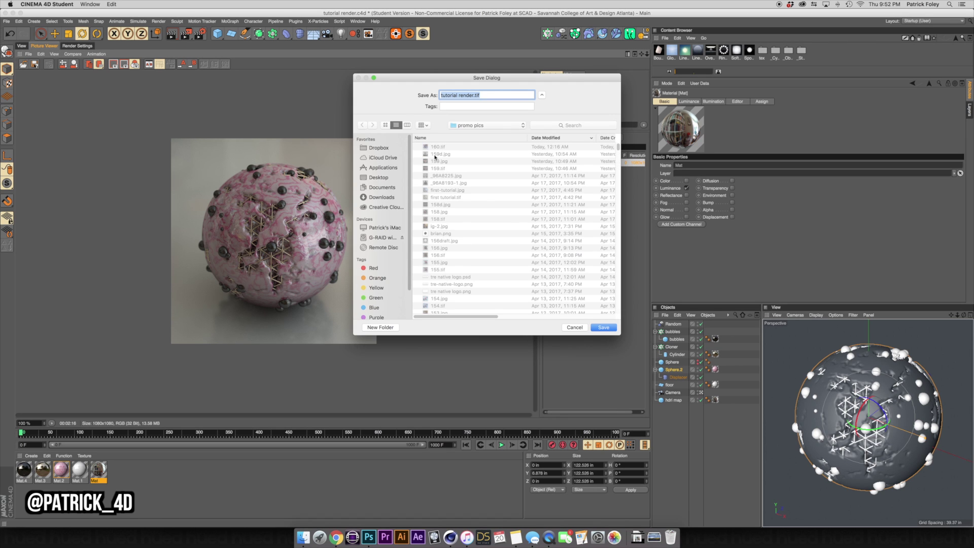
left_click(441, 95)
left_click(604, 328)
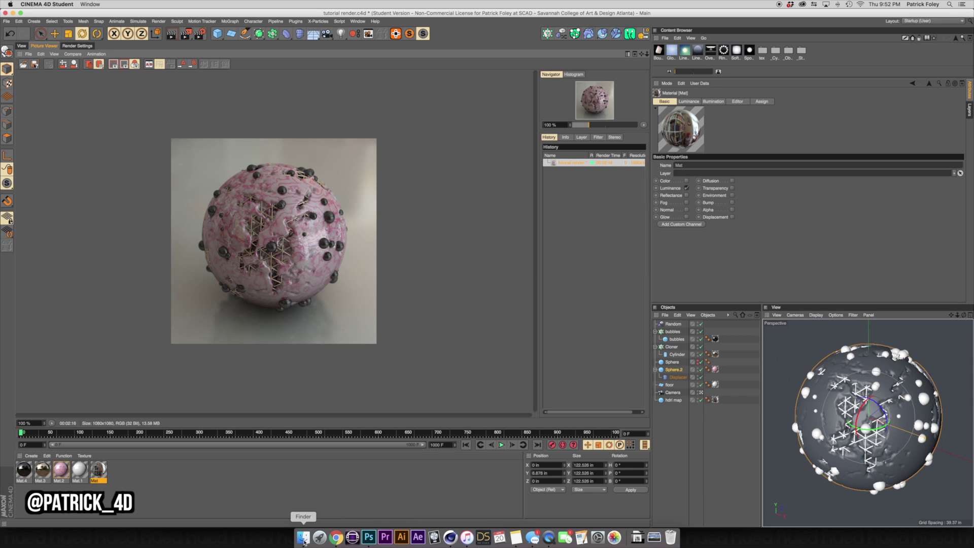
Switch to Photoshop and open tutorial render.tif from the promo pics folder on the Desktop
left_click(369, 538)
left_click(303, 536)
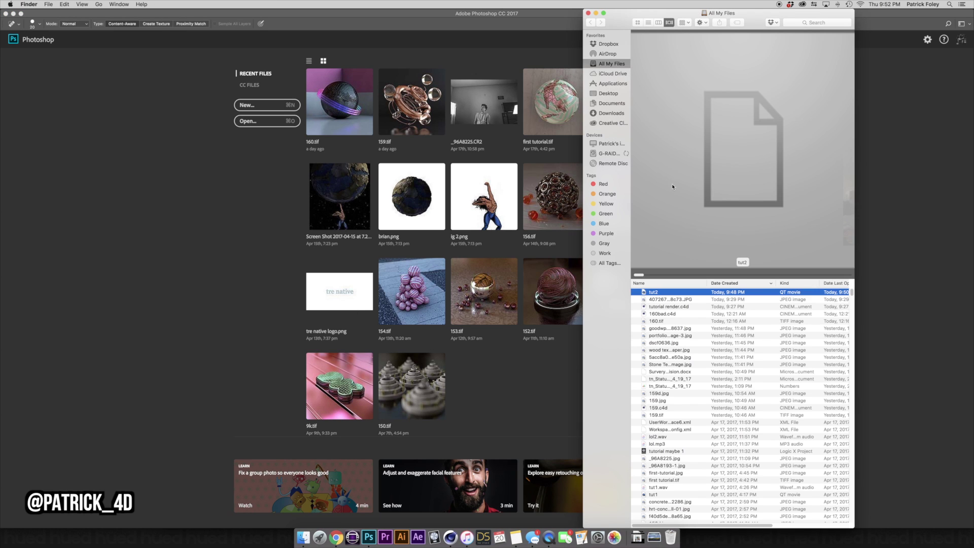
left_click(616, 94)
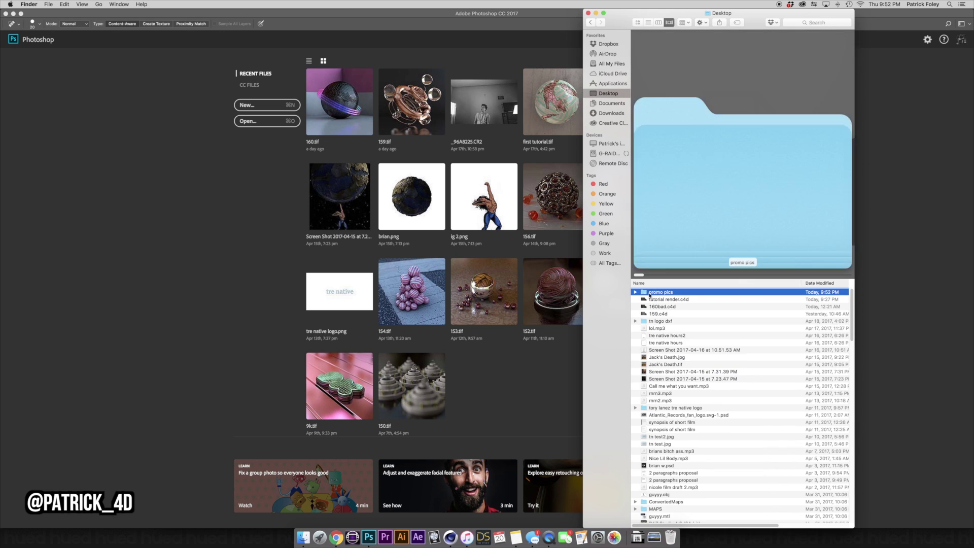
double_click(649, 294)
scroll(686, 239, "down", 8)
scroll(687, 242, "up", 8)
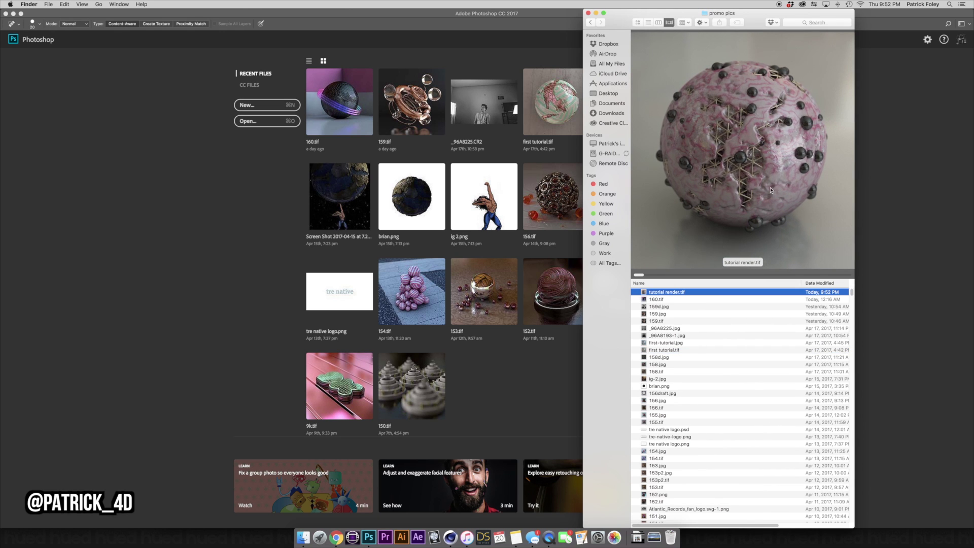
left_click_drag(771, 177, 154, 224)
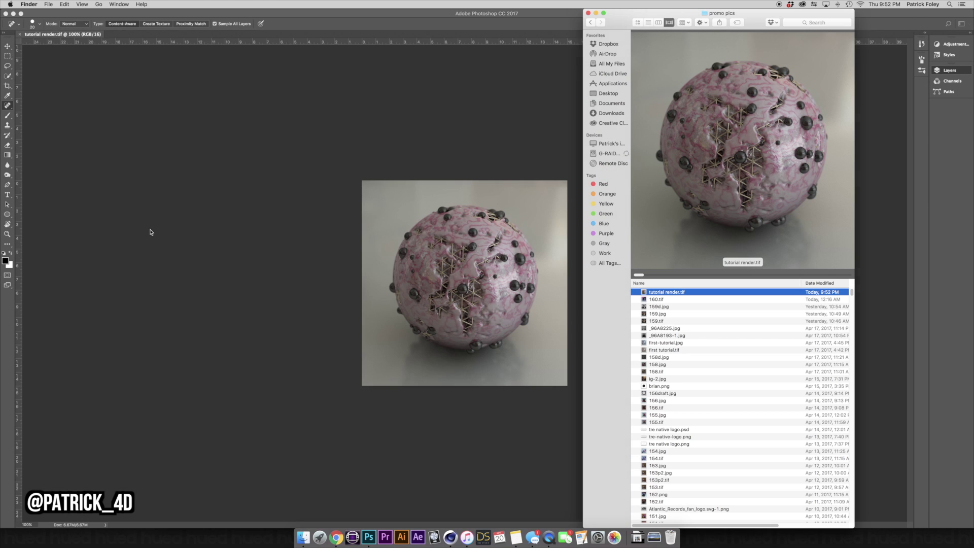
left_click(152, 209)
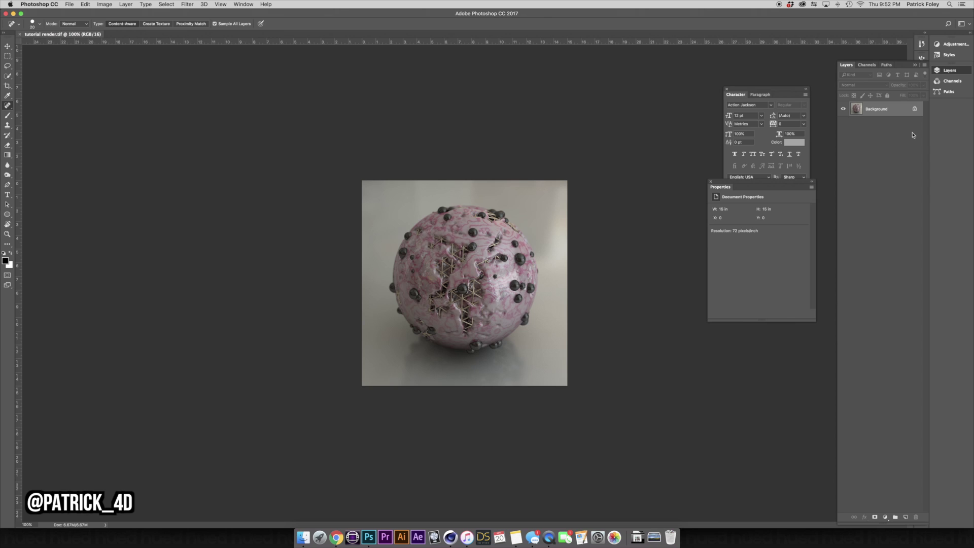
Duplicate the Background layer and convert the copy for smart filters
key("super+j")
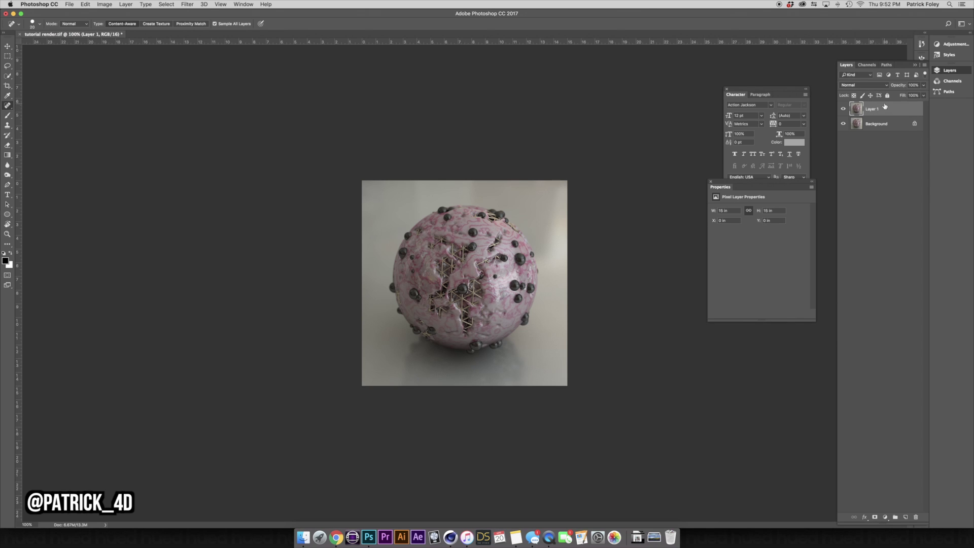
key("F3")
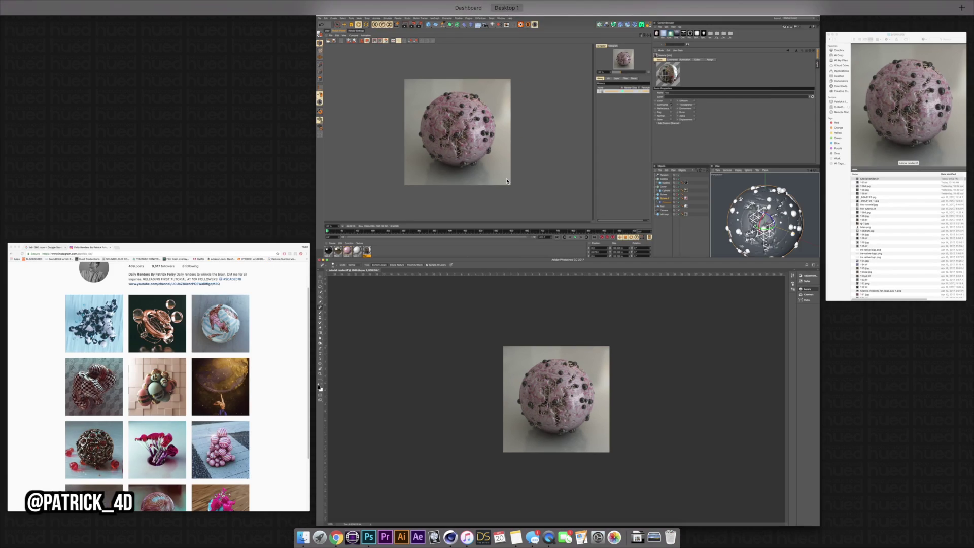
key("F3")
key("F2")
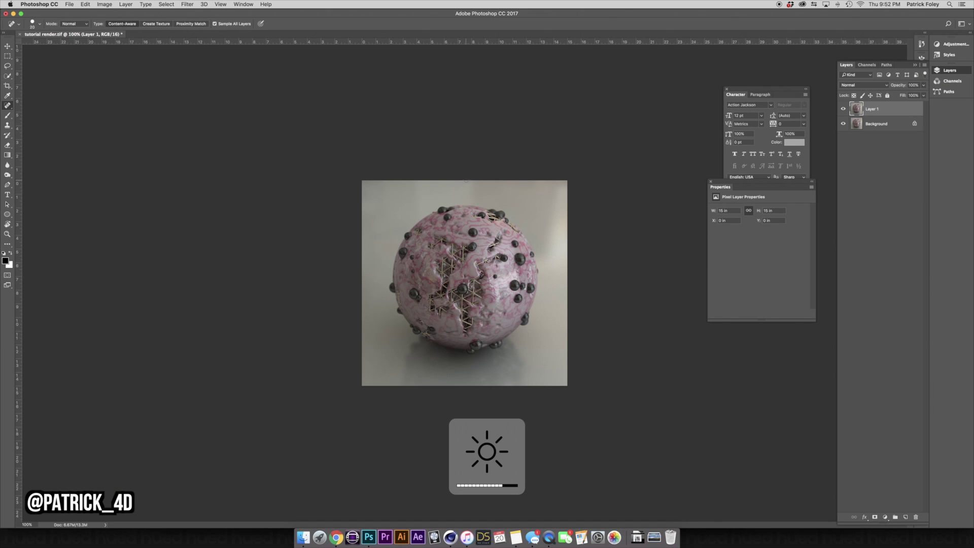
left_click(188, 5)
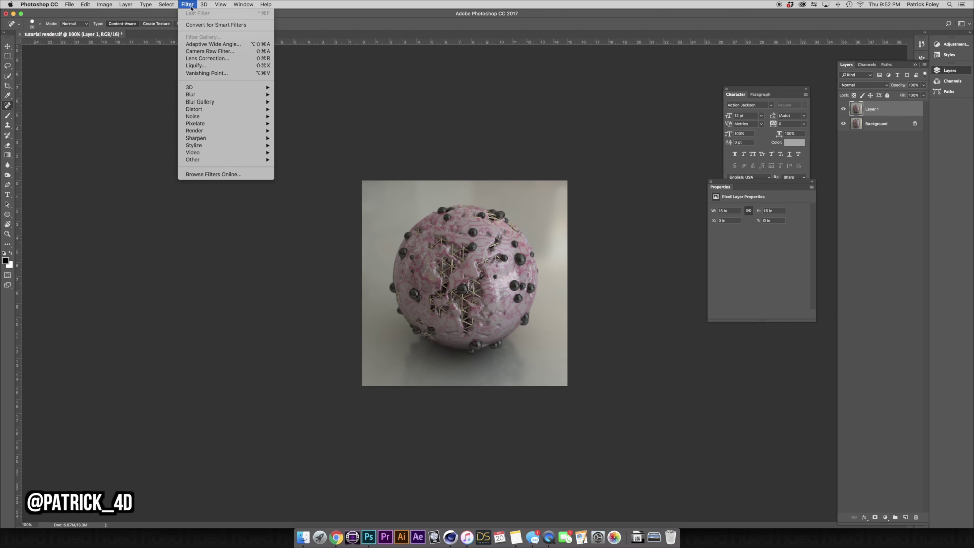
left_click(207, 26)
Open the Camera Raw filter for the smart object layer with the whole sphere image in view
left_click(185, 5)
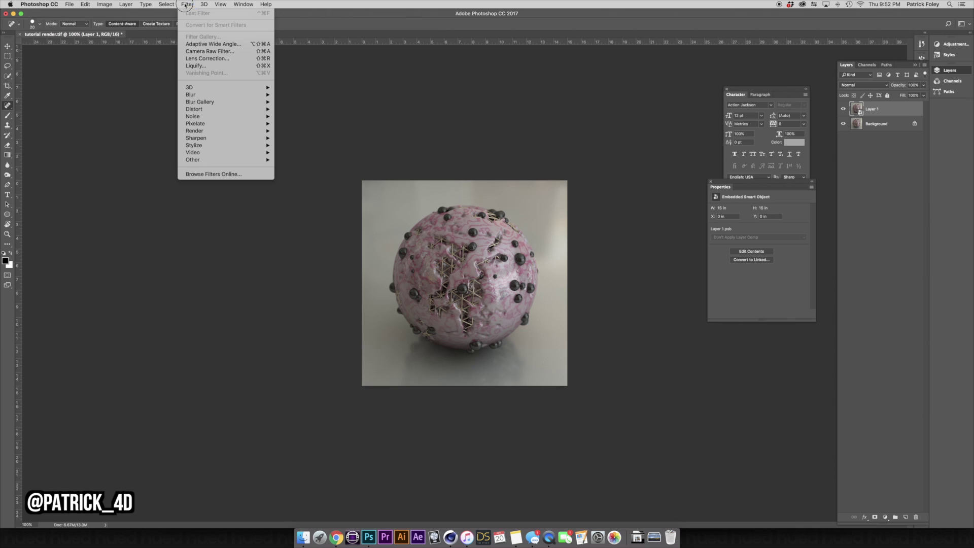
left_click(198, 52)
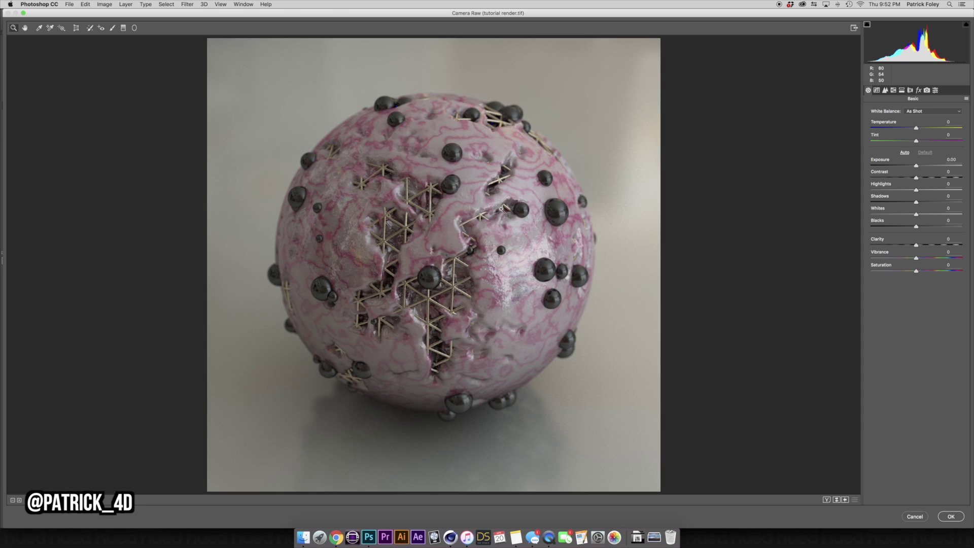
left_click_drag(517, 213, 430, 240)
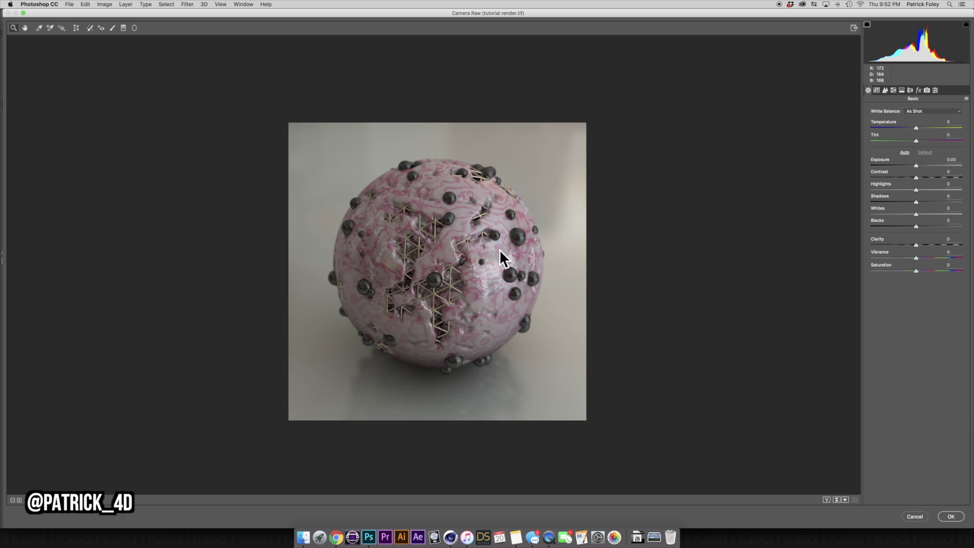
Shape the RGB point tone curve into an S with points at about 43/37 and 173/194, and compare it with the original
left_click(877, 90)
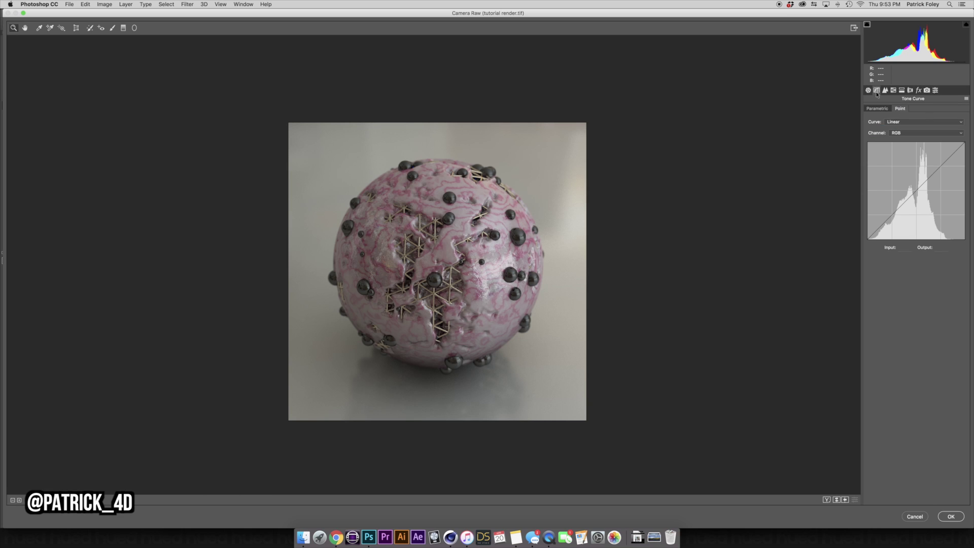
left_click(875, 109)
left_click(898, 109)
left_click_drag(869, 241, 885, 224)
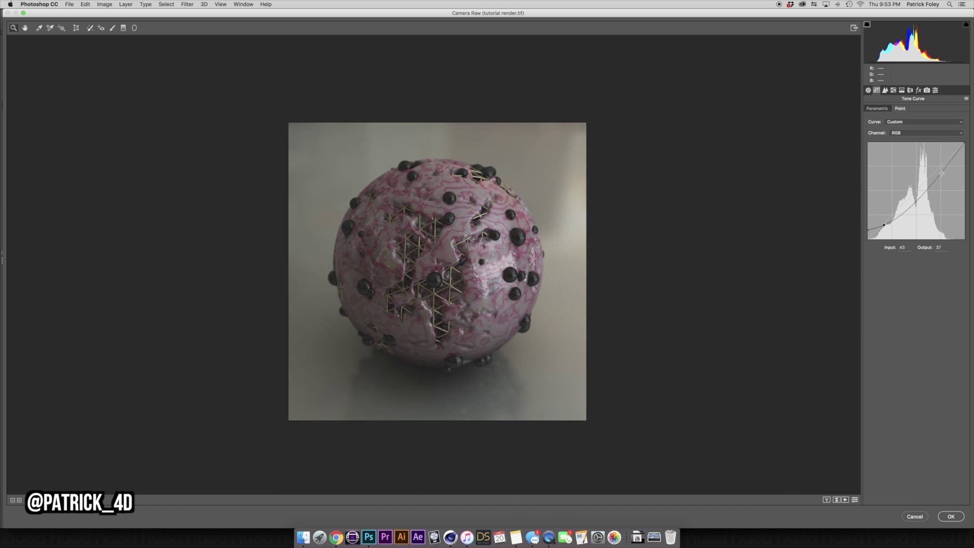
left_click_drag(942, 174, 933, 165)
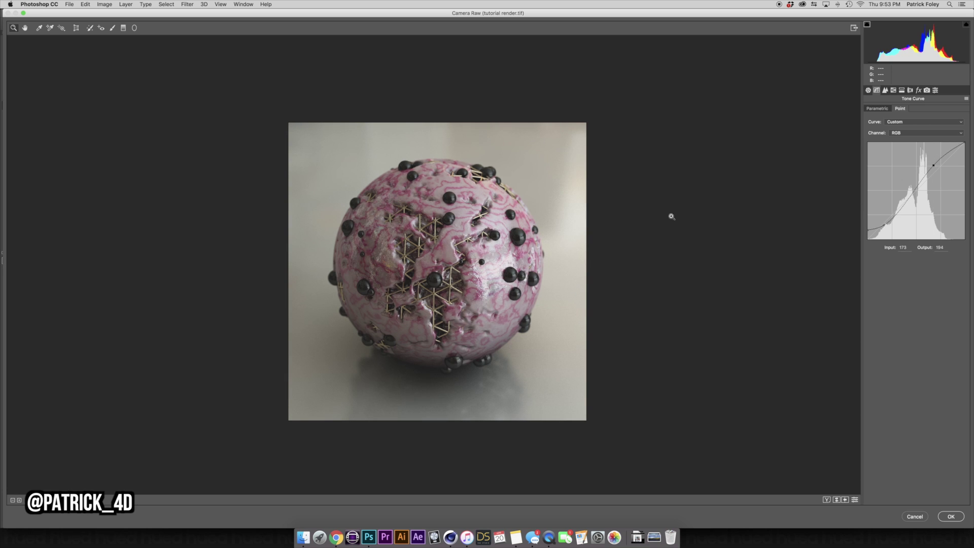
left_click(855, 500)
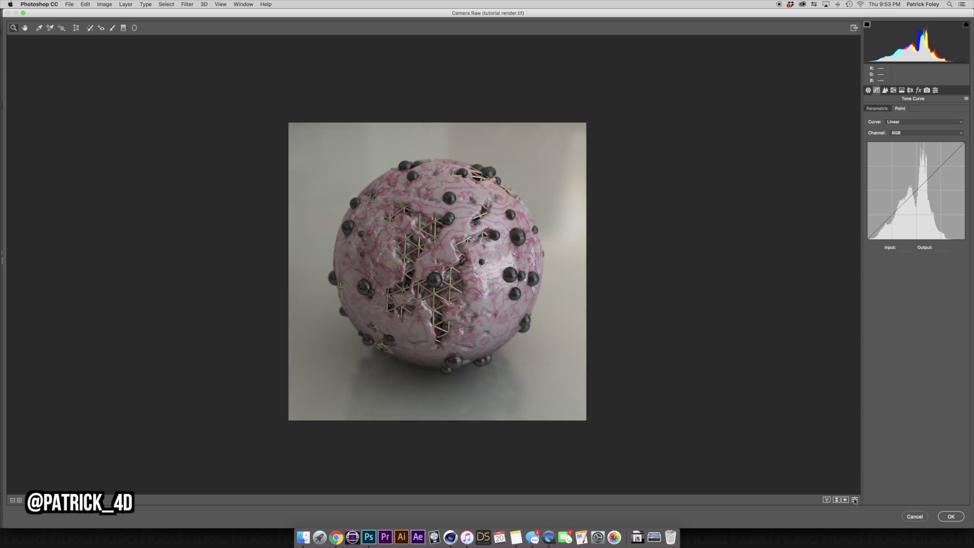
left_click(854, 501)
left_click(855, 500)
left_click(855, 500)
left_click(854, 500)
left_click(855, 500)
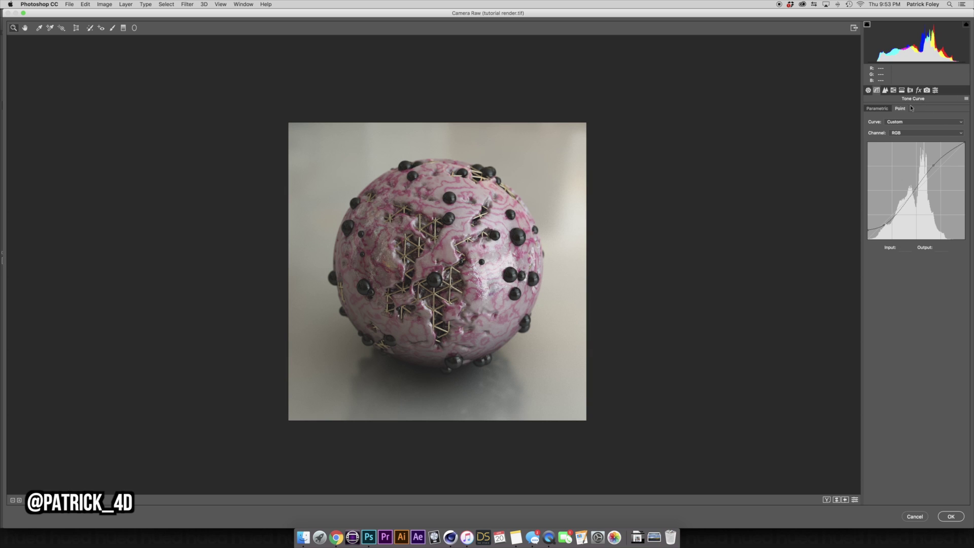
Set the basic adjustments to Temperature -10, Tint -15 and Vibrance +30
left_click(868, 90)
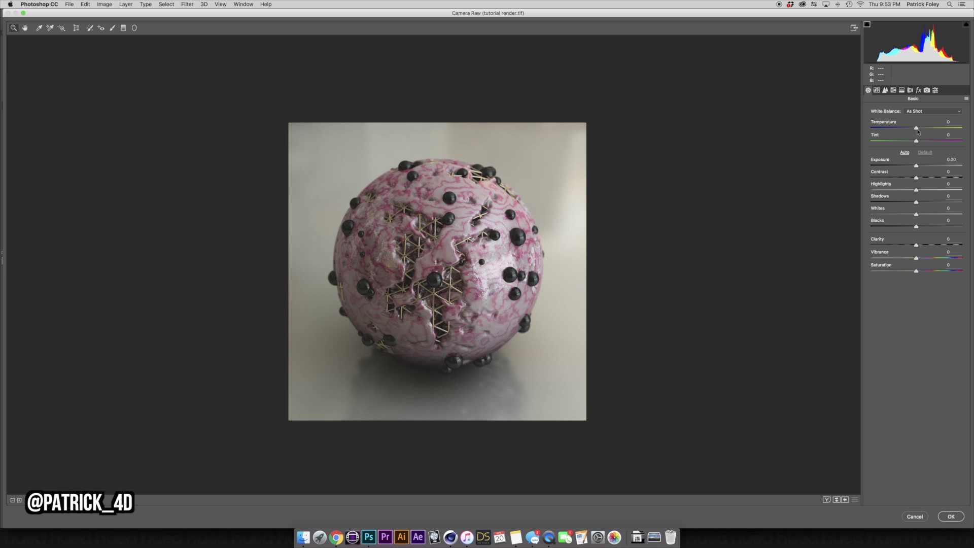
mouse_move(916, 128)
left_mouse_down()
mouse_move(926, 141)
mouse_move(909, 141)
left_mouse_up()
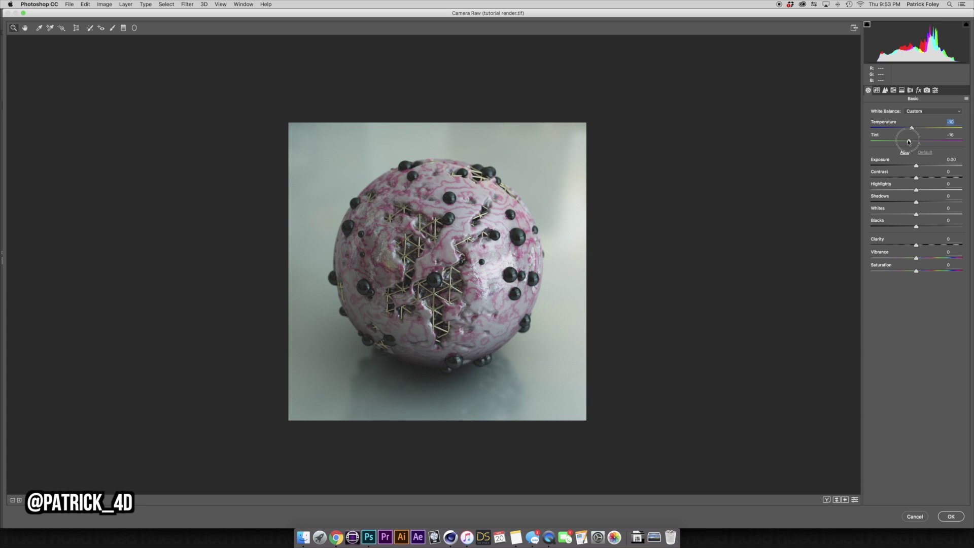
left_click_drag(917, 258, 930, 258)
Add film grain with Amount 25, Size 33 and Roughness 30
left_click(918, 91)
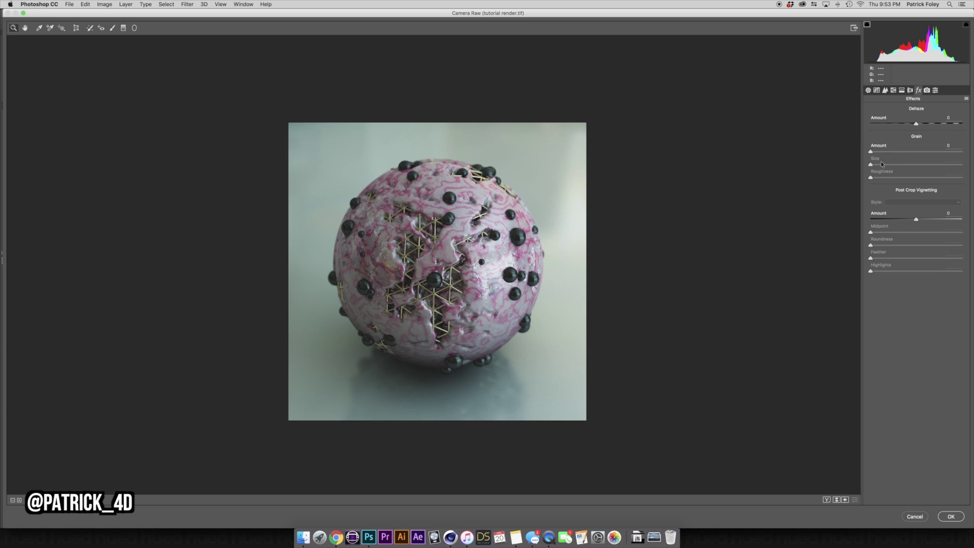
left_click_drag(871, 152, 898, 178)
left_click(456, 227)
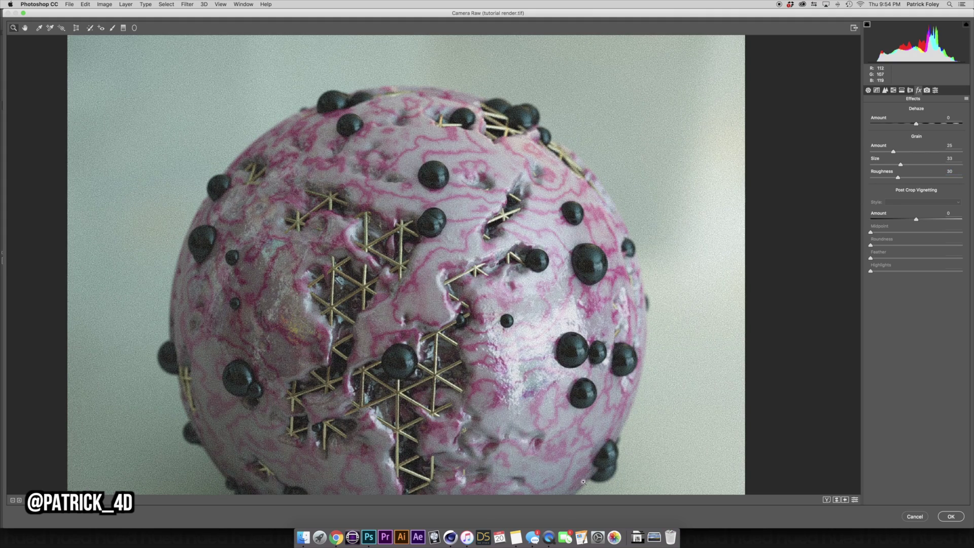
Compare the image with and without the grain effect, both close up and as a whole
left_click(855, 499)
left_click(856, 500)
left_click(855, 500)
left_click(855, 499)
left_click(855, 500)
left_click(856, 500)
left_click(855, 500)
left_click(855, 500)
left_click(430, 371, "alt")
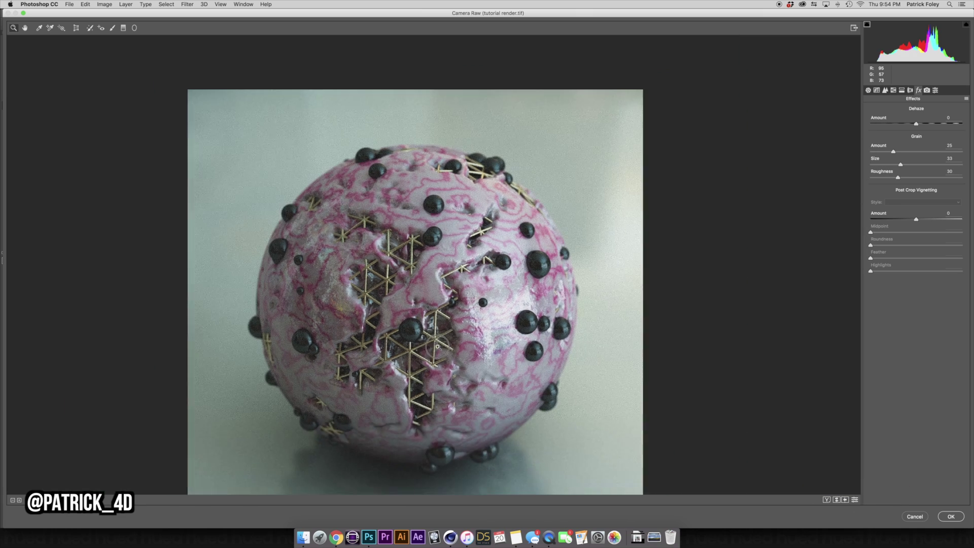
left_click(431, 370)
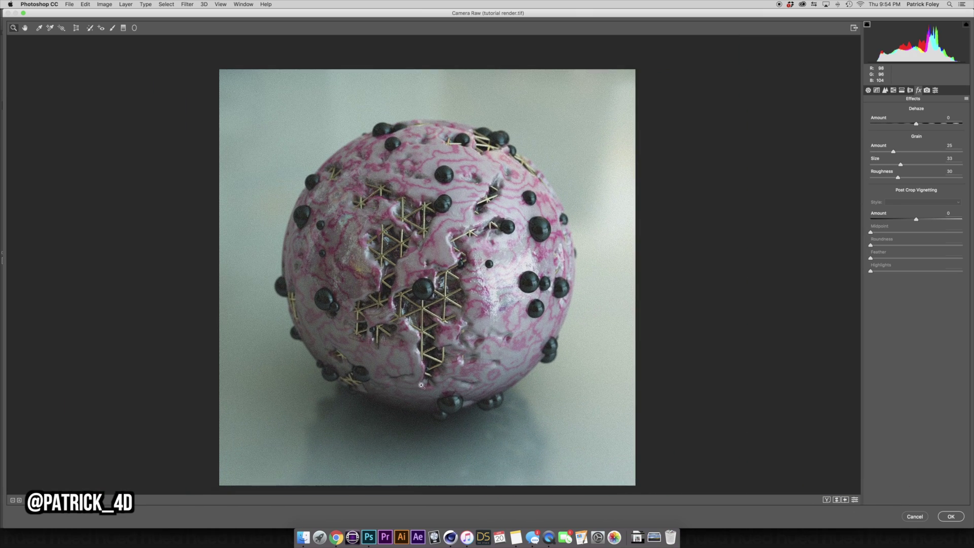
left_click_drag(471, 307, 448, 315)
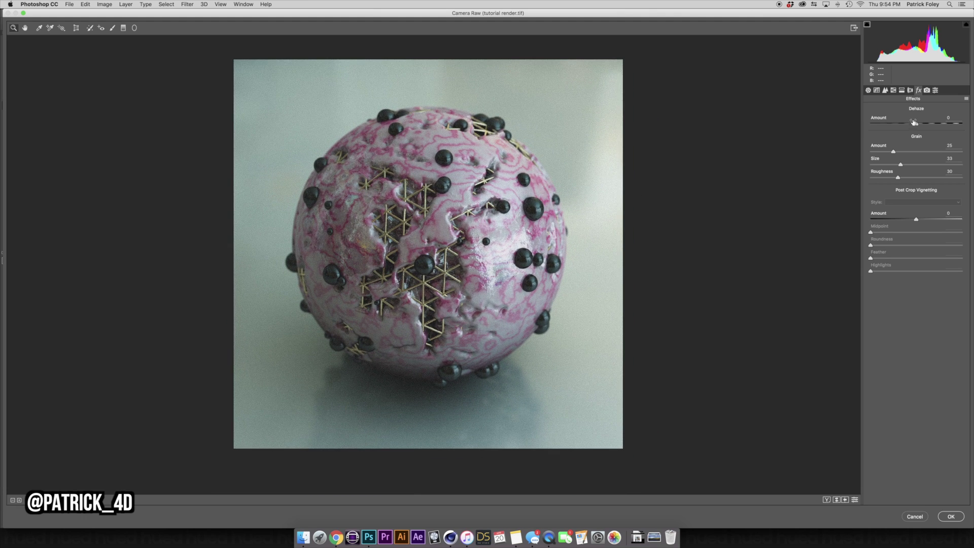
Split-tone the shadows with Hue 36 and Saturation 23, leaving the highlights' saturation at 0
left_click(902, 90)
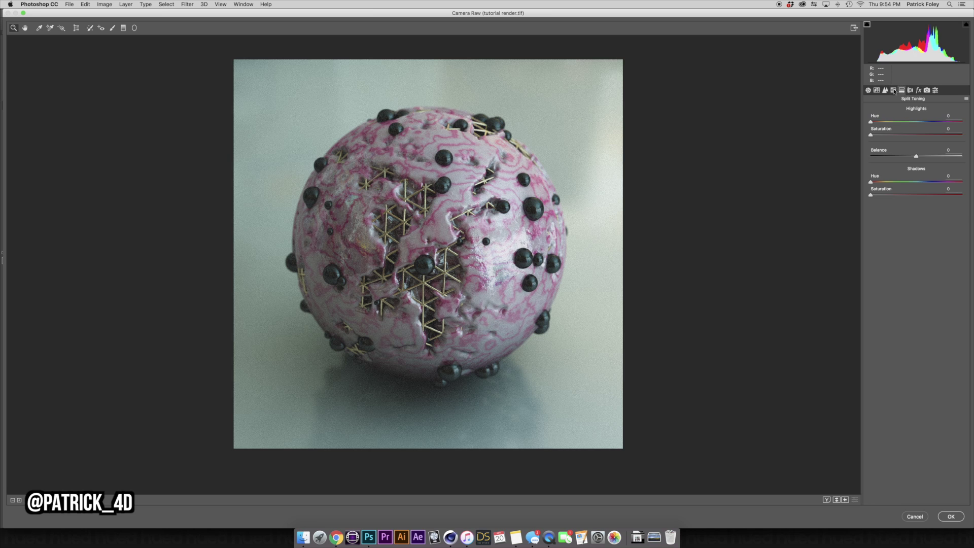
left_click(894, 91)
left_click(901, 90)
mouse_move(871, 197)
left_mouse_down()
mouse_move(891, 196)
mouse_move(872, 182)
mouse_move(882, 186)
left_mouse_up()
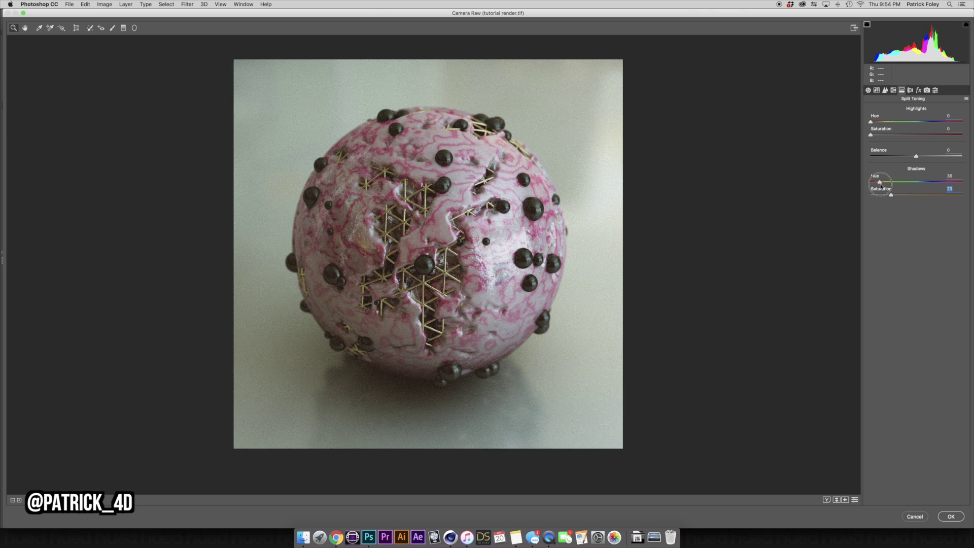
left_click_drag(881, 186, 881, 186)
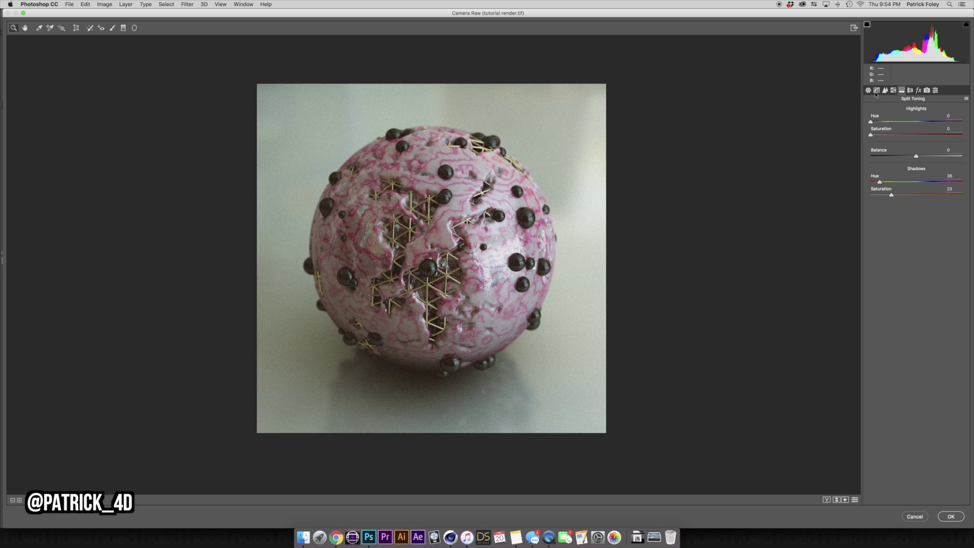
left_click_drag(871, 135, 830, 133)
Cool the image further by lowering the white balance temperature to about -15
left_click(868, 89)
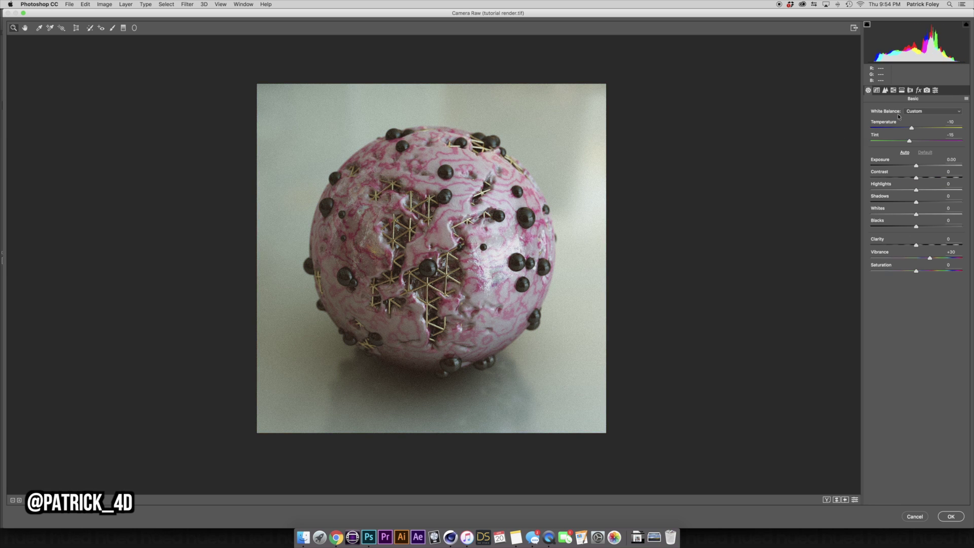
left_click(911, 129)
left_click_drag(910, 128, 909, 143)
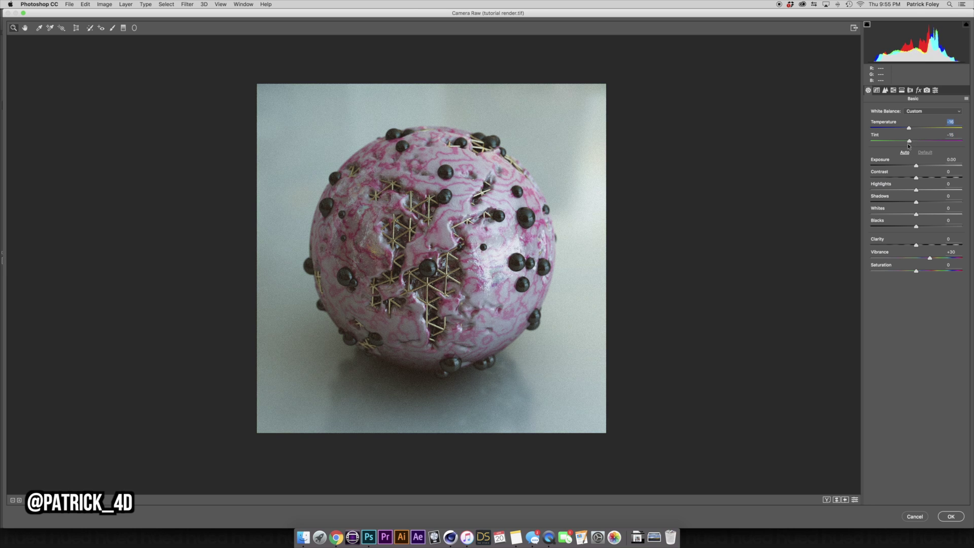
Lower the white balance temperature to -17 and raise the contrast to +15, leaving the shadows at 0
left_click(908, 129)
left_click_drag(916, 179, 924, 208)
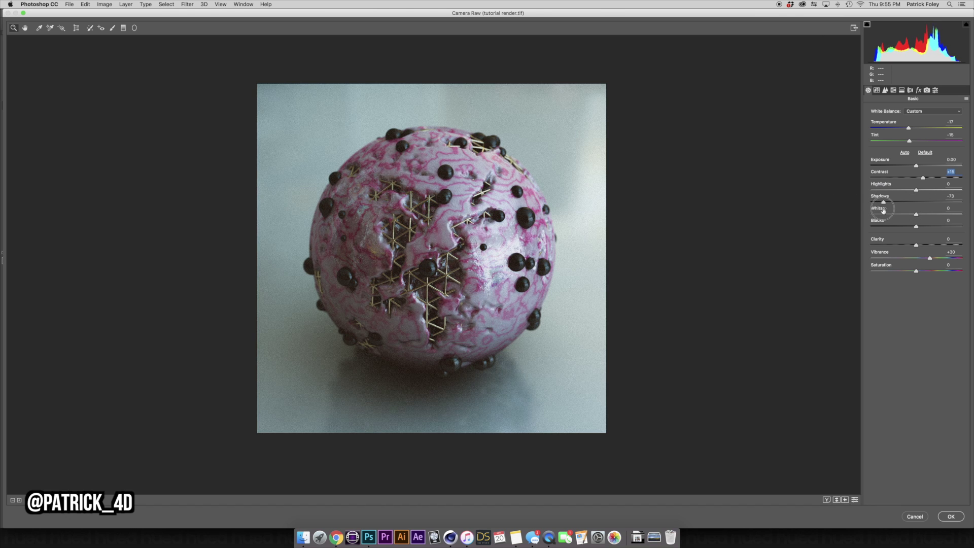
double_click(897, 202)
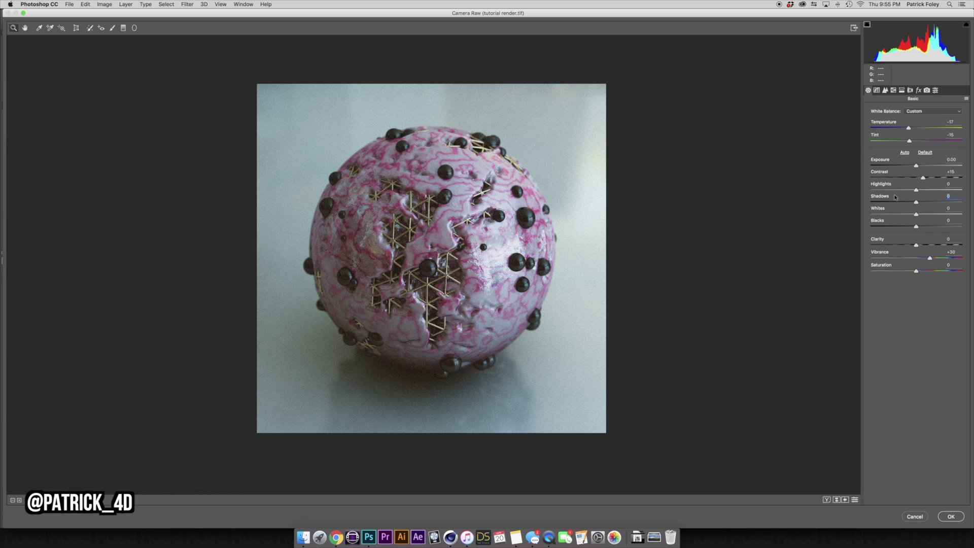
Compare the original and graded image side by side, both close up and as a whole
left_click(826, 500)
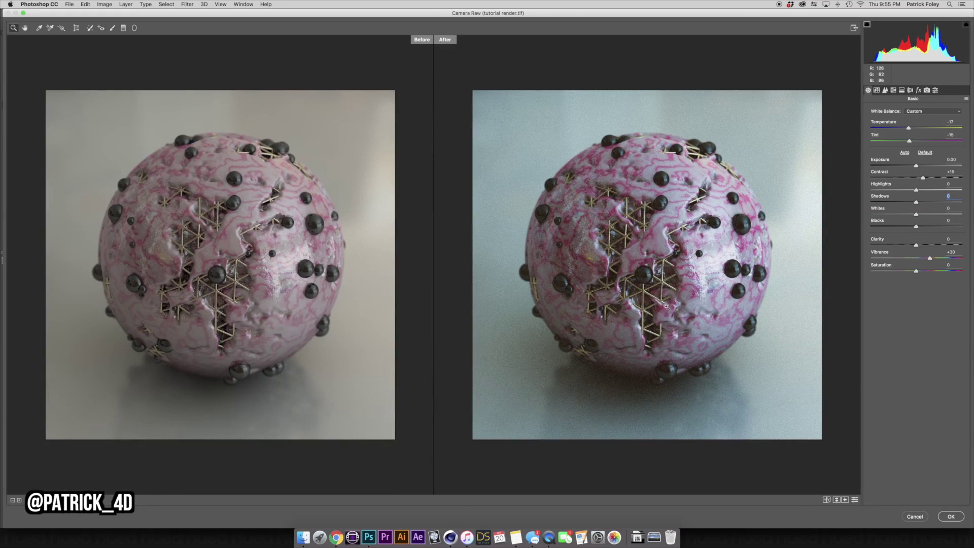
left_click_drag(666, 307, 679, 254)
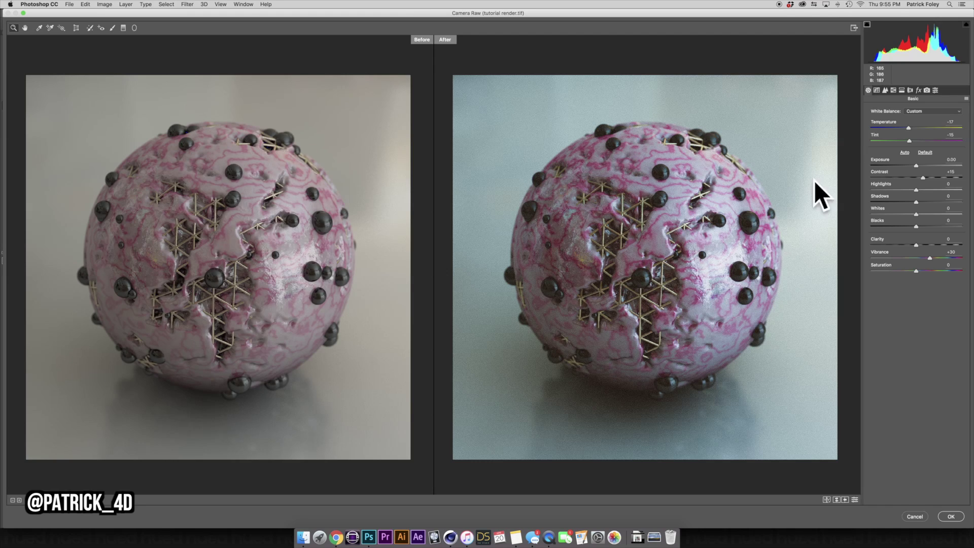
left_click(691, 242, "alt")
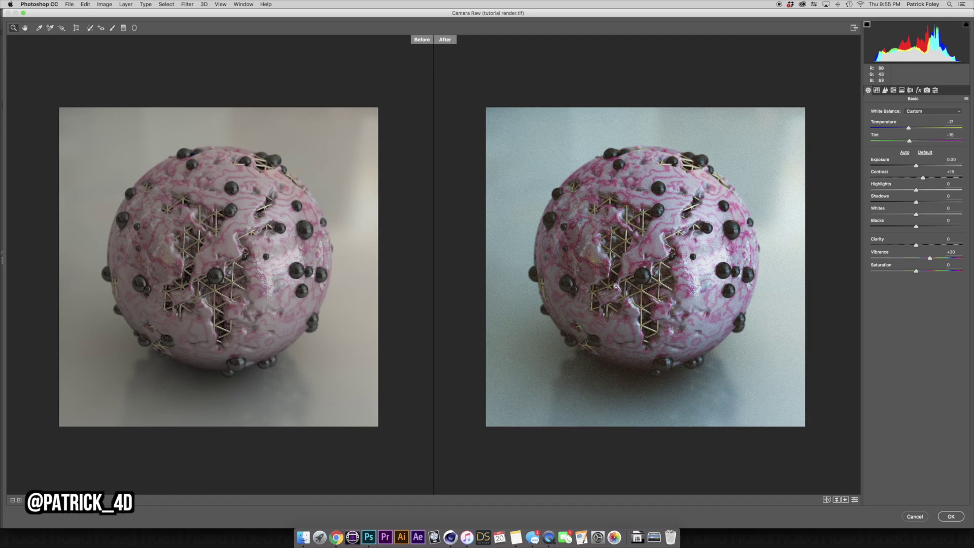
left_click(653, 231)
left_click(654, 232)
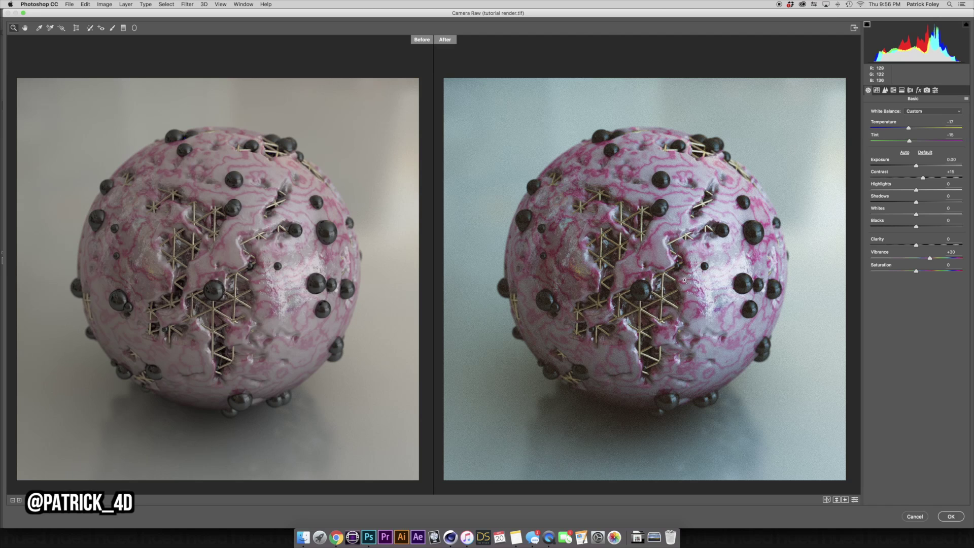
key("super+minus")
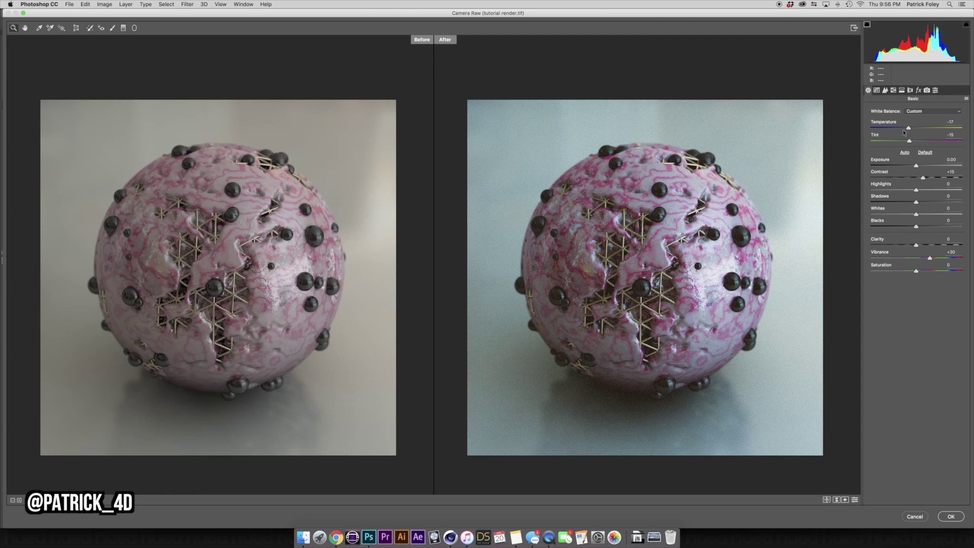
Look through the list of saved Camera Raw presets and the options for creating a new one
left_click(936, 90)
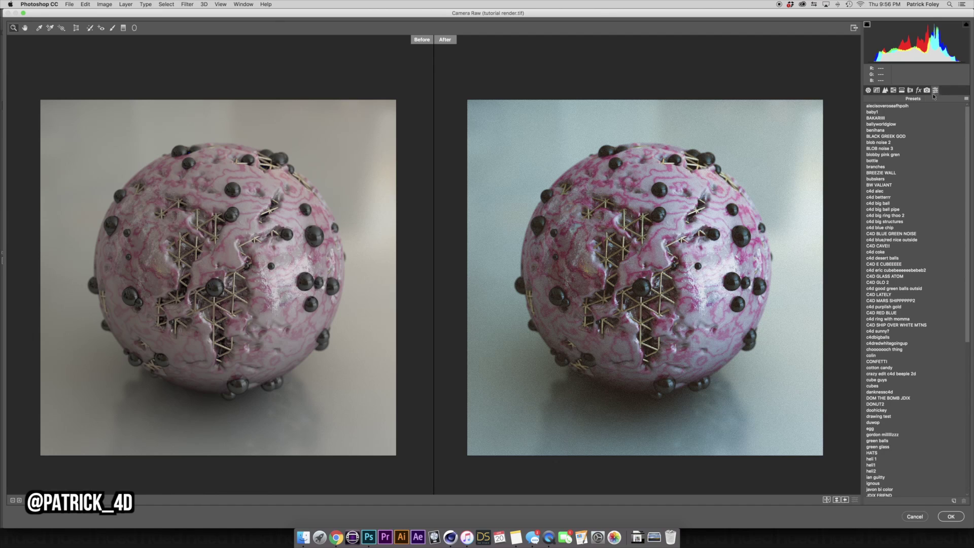
left_click(953, 501)
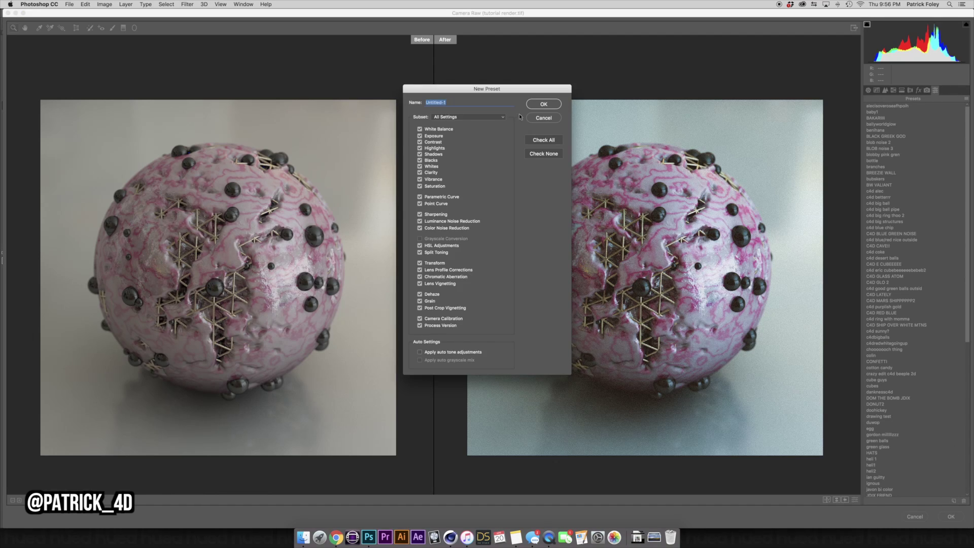
left_click(539, 117)
scroll(965, 154, "down", 3)
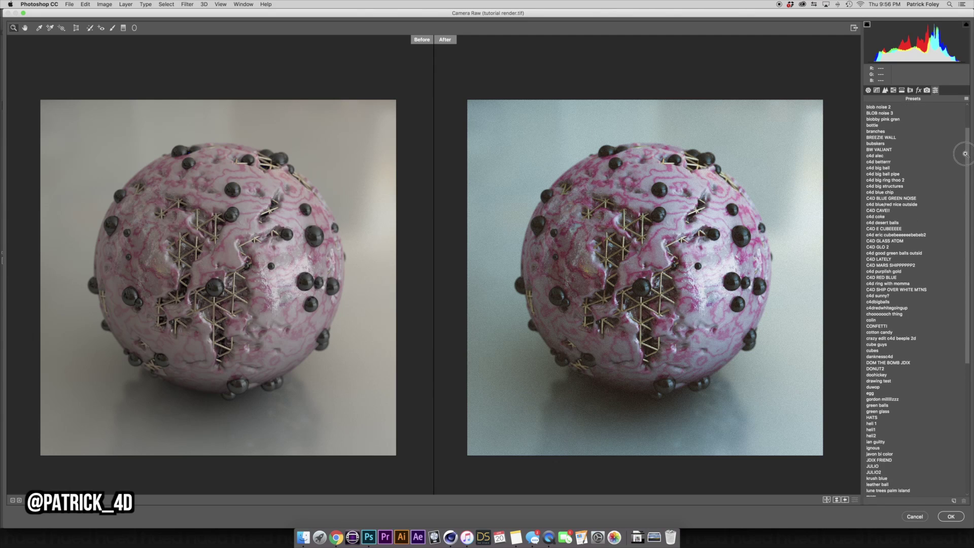
left_click_drag(965, 153, 958, 121)
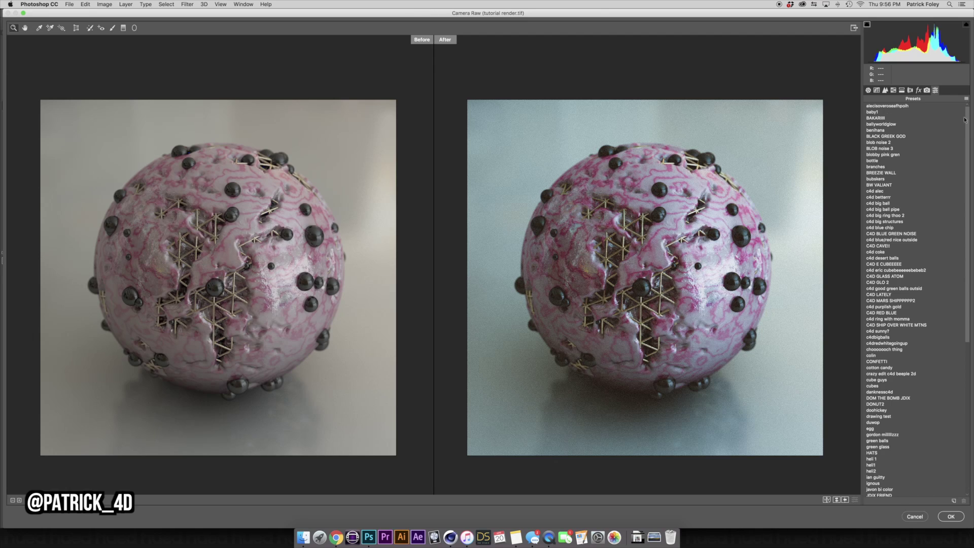
Save all current Camera Raw settings as a preset named "tutorial preset dopppppeeee" and locate it in the preset list
left_click(953, 501)
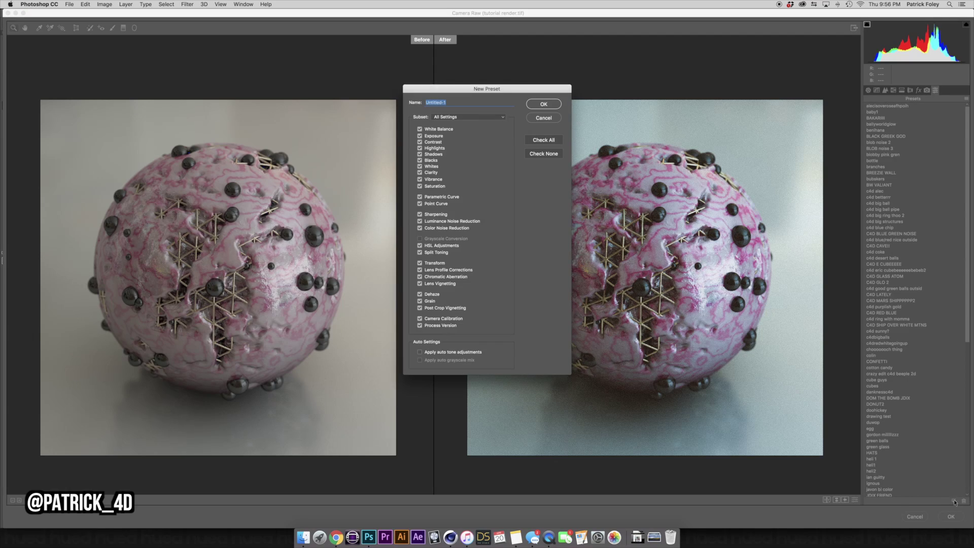
type("tutorial preset dop")
type("ppppeeee")
key("Return")
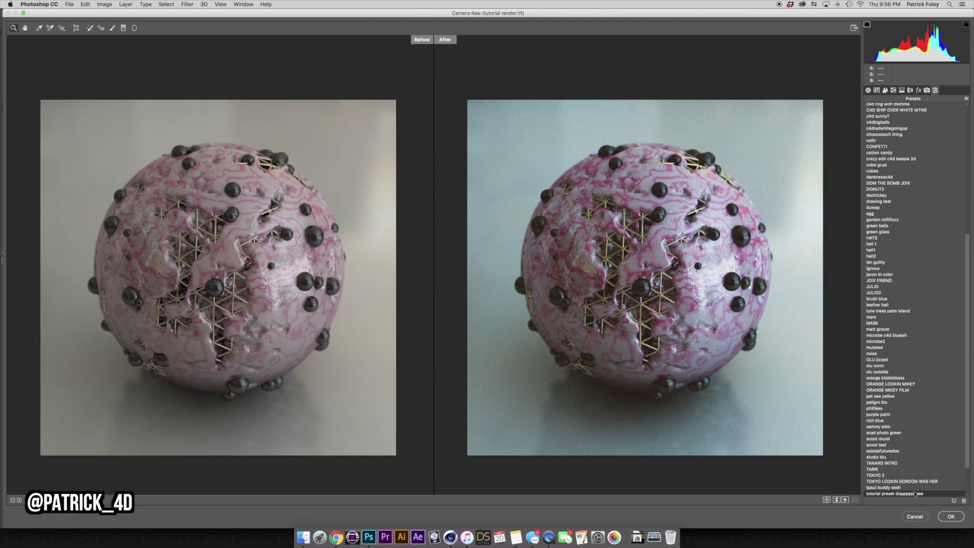
scroll(933, 476, "down", 3)
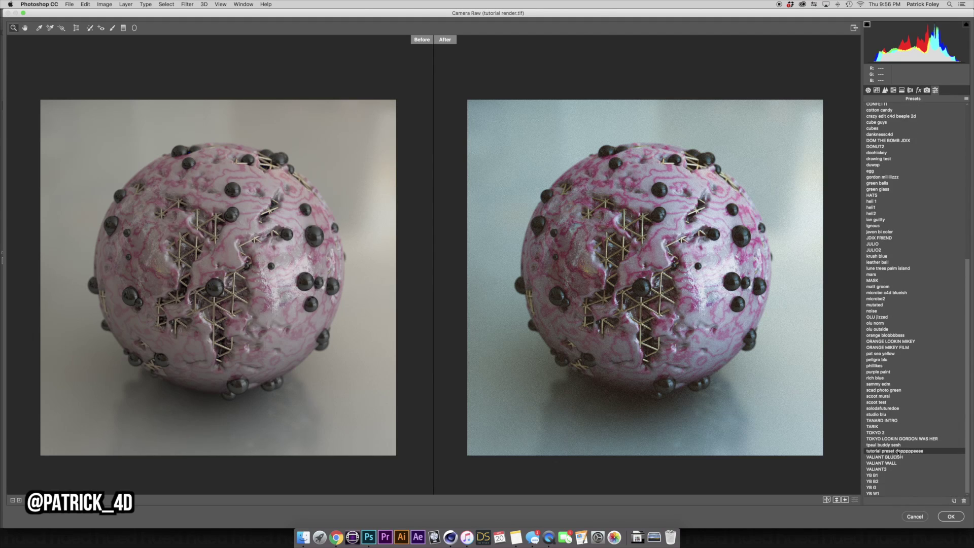
Try out several saved presets on the image, including doohickey and C4D MARS SHIPPPPPP2
left_click(875, 287)
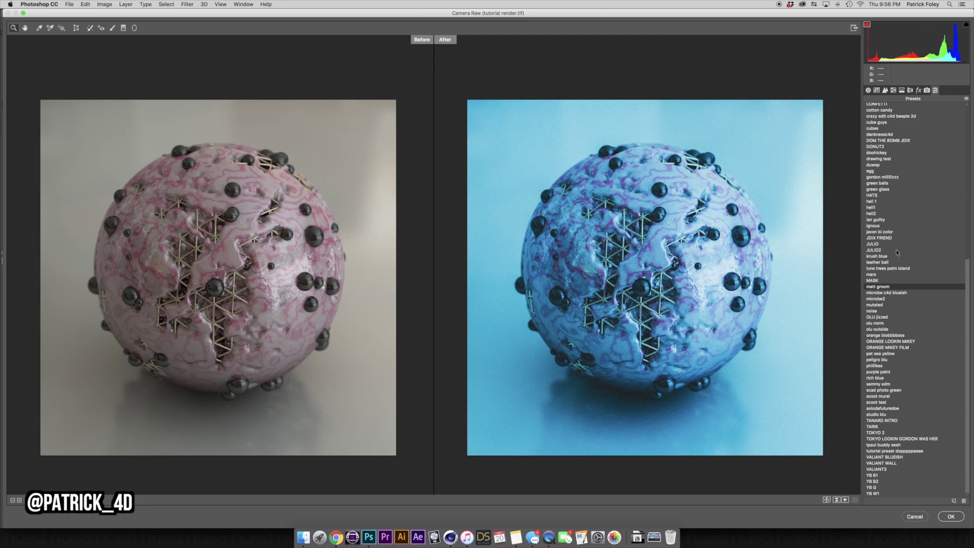
left_click(876, 152)
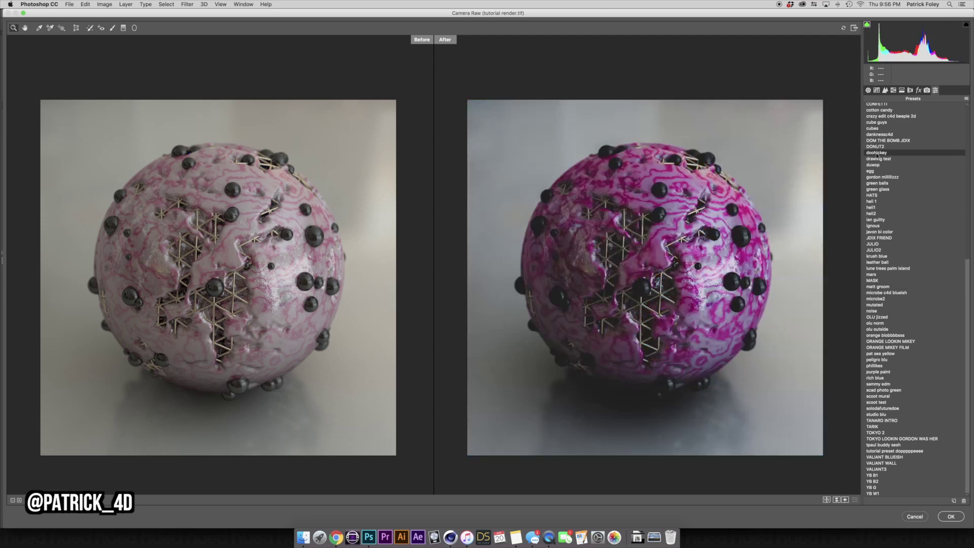
scroll(884, 169, "up", 3)
left_click(885, 189)
scroll(885, 190, "up", 5)
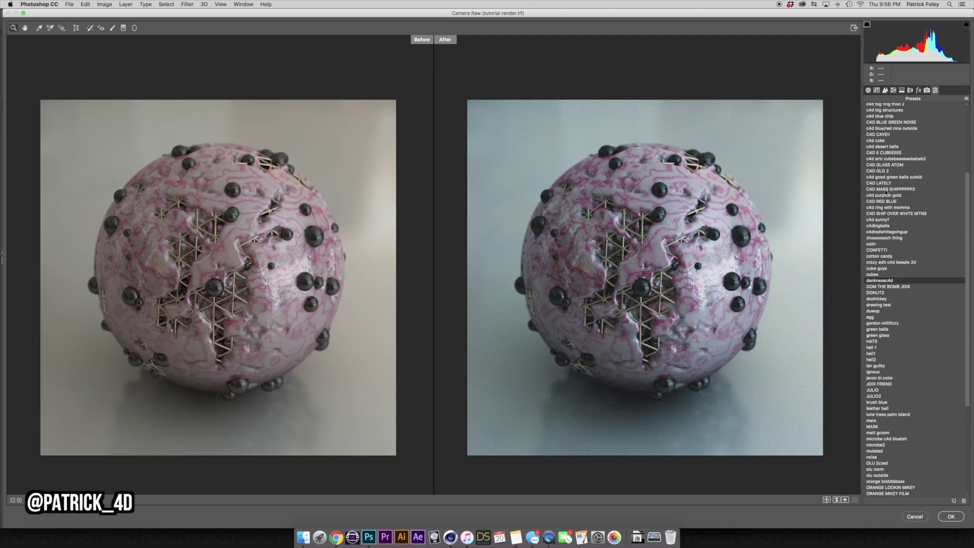
left_click(884, 190)
scroll(887, 193, "up", 3)
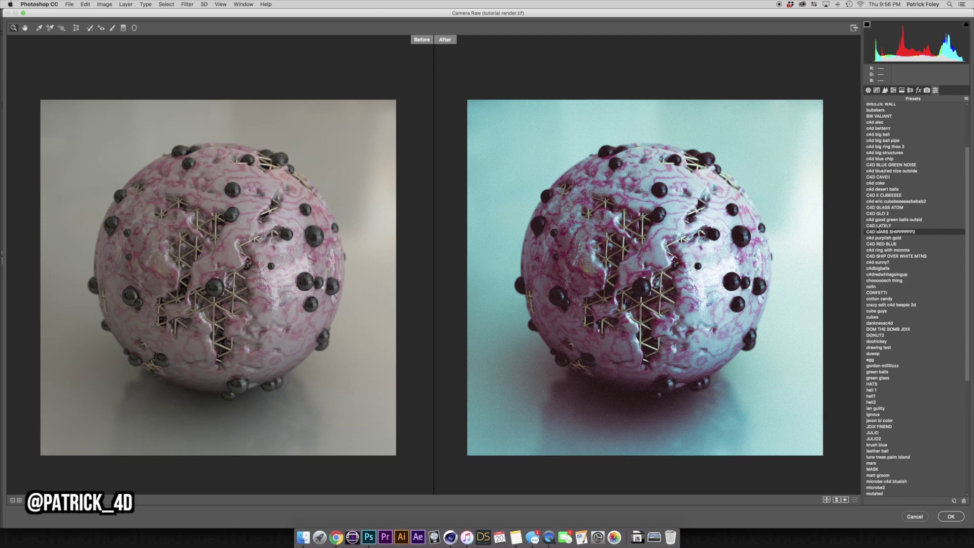
Try out further C4D presets from C4D LATELY up to c4d big ball, including C4D GLO 2, c4d desert balls and C4D BLUE GREEN NOISE
left_click(877, 226)
left_click(877, 220)
left_click(878, 214)
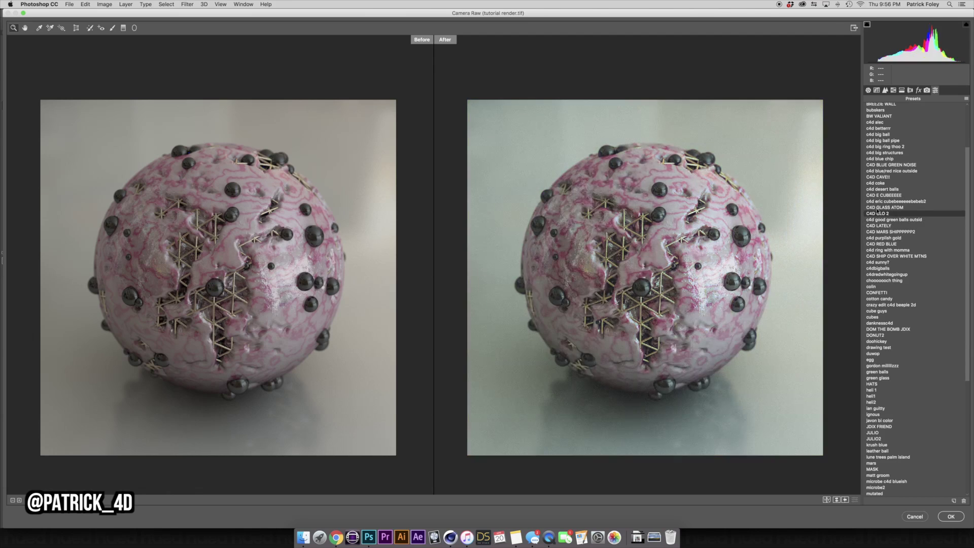
left_click(877, 207)
left_click(877, 195)
left_click(877, 189)
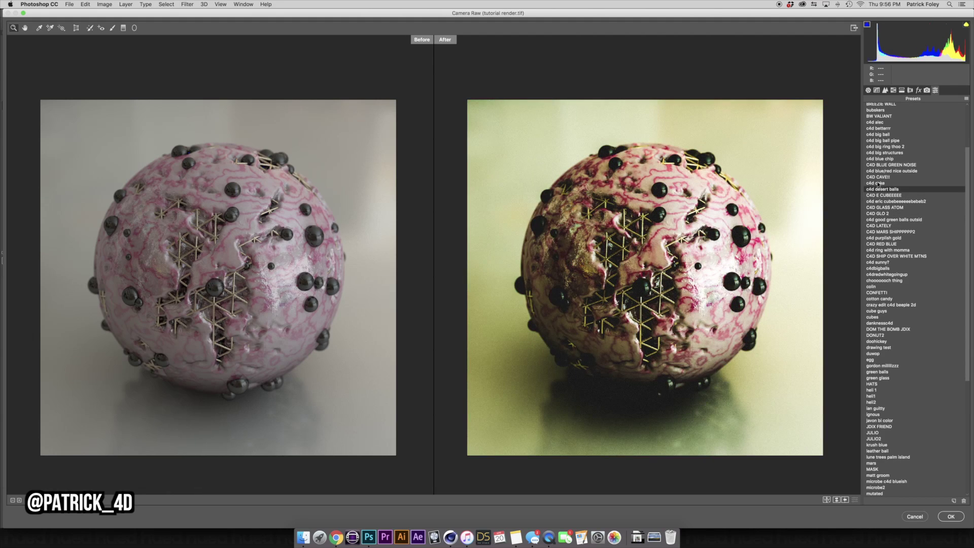
left_click(878, 184)
left_click(880, 171)
left_click(882, 165)
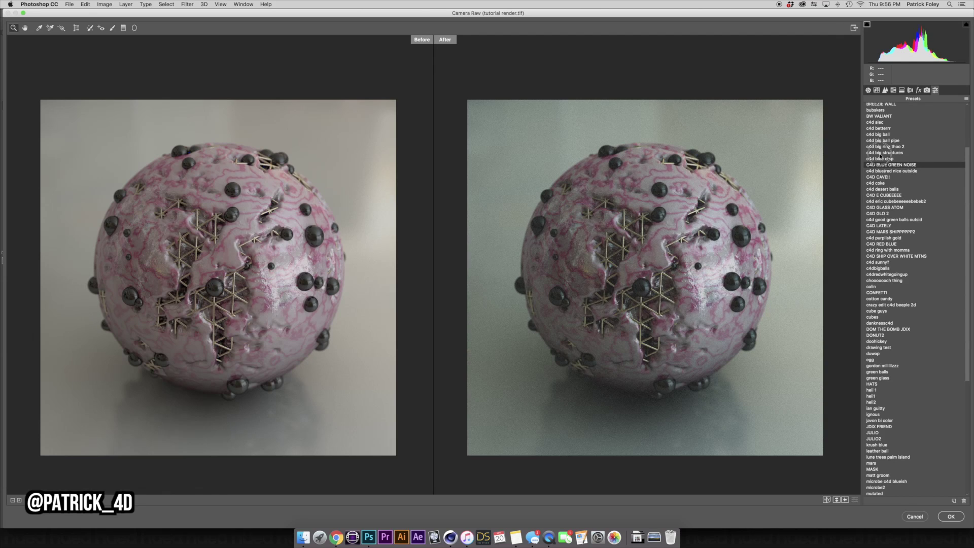
left_click(881, 147)
left_click(882, 135)
Reapply the newly saved tutorial preset and apply the Camera Raw filter to the layer
scroll(905, 232, "down", 10)
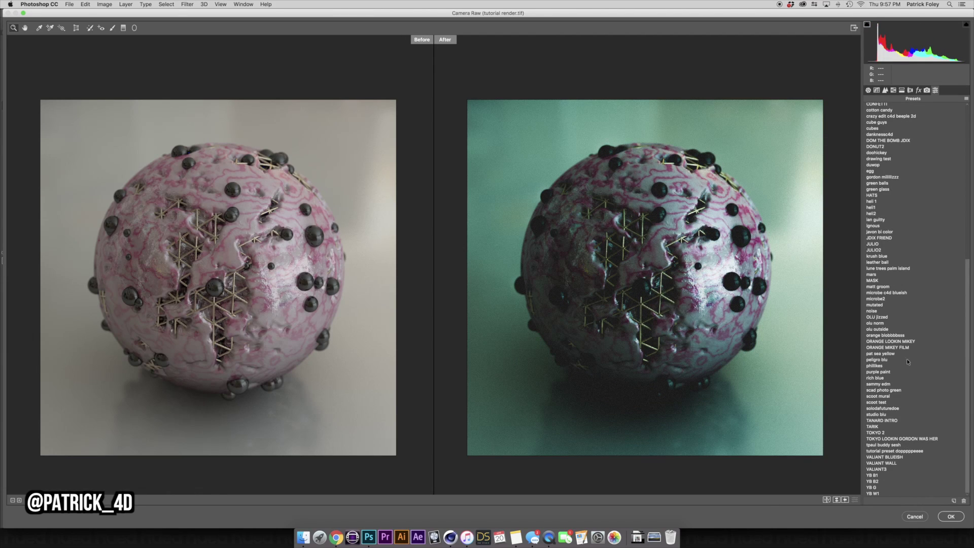
left_click(896, 451)
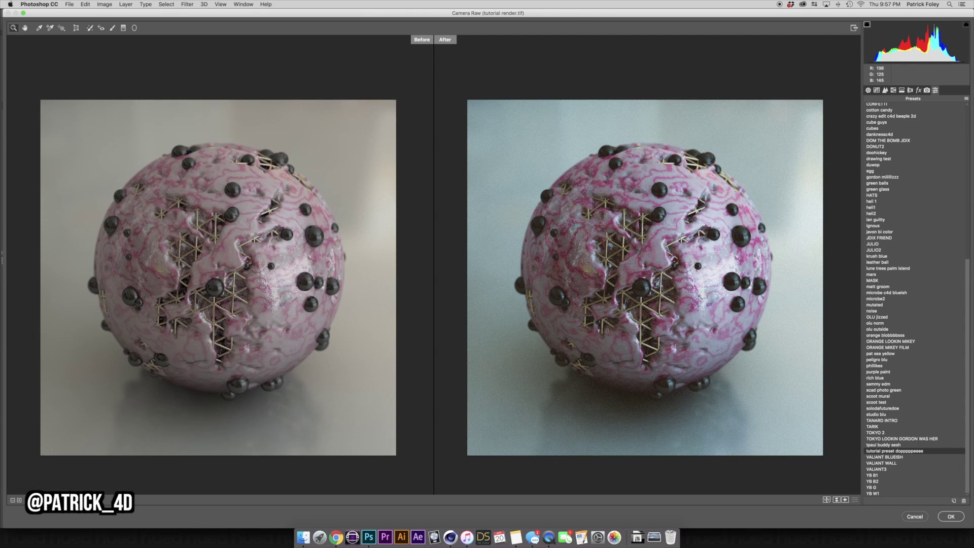
left_click(951, 517)
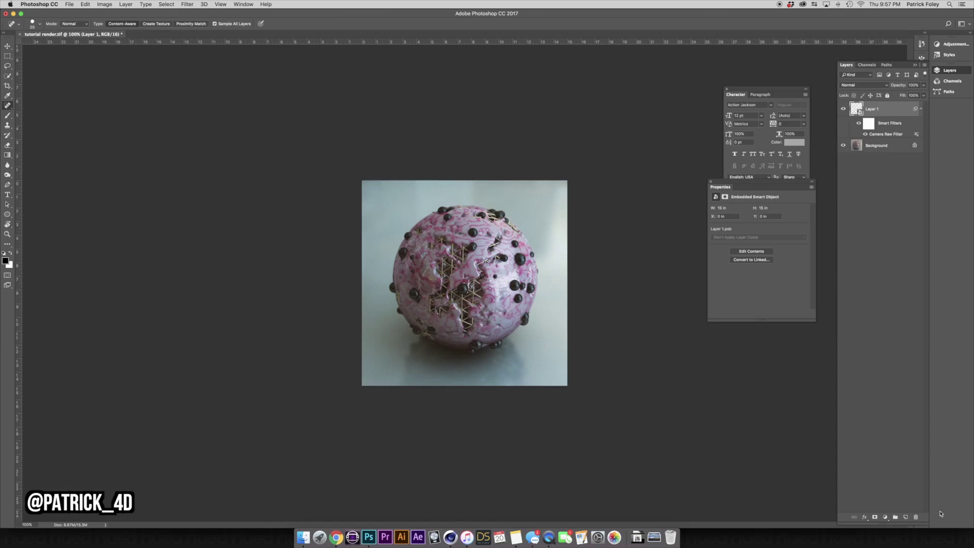
Reopen the layer's Camera Raw smart filter to review its settings and close it without changes
left_click(865, 134)
left_click(865, 135)
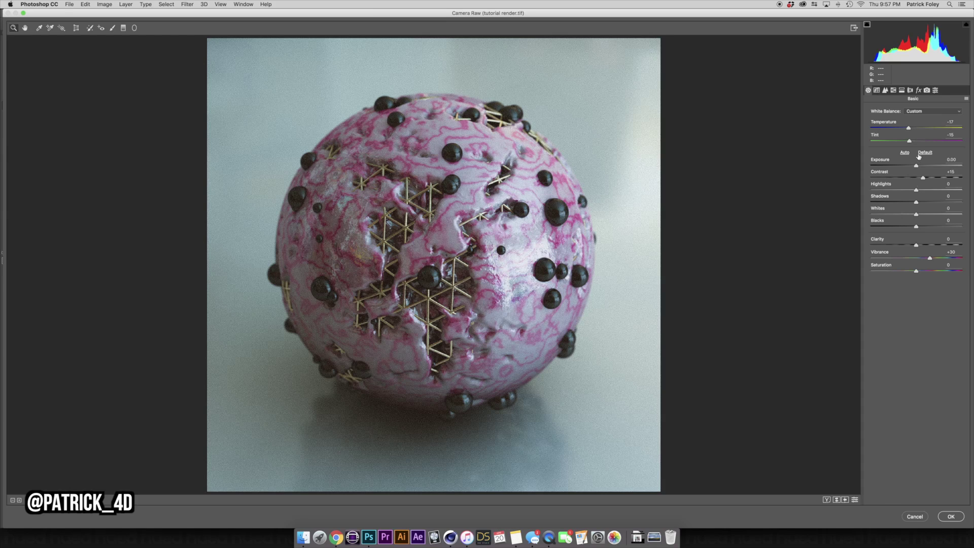
left_click(915, 516)
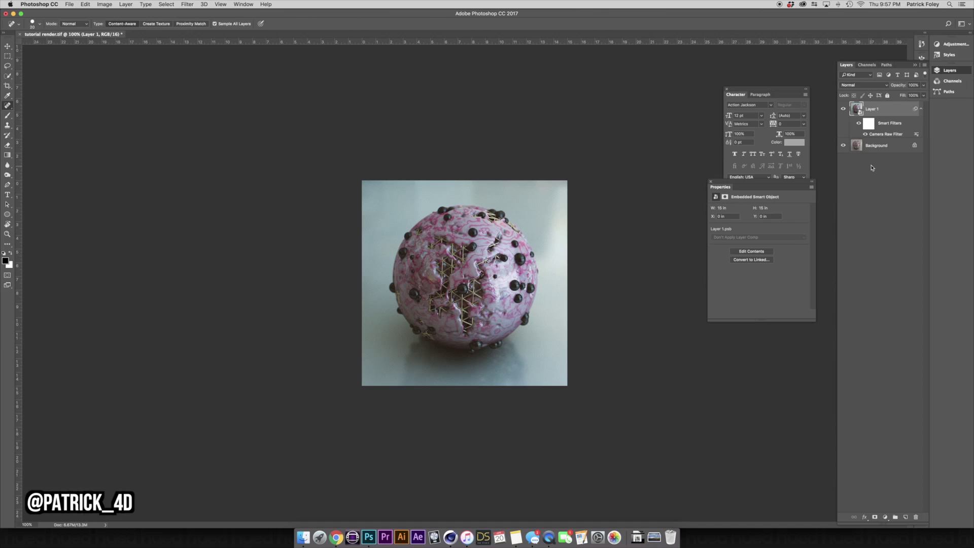
Rasterize the graded smart object Layer 1 and duplicate it
right_click(881, 107)
left_click(812, 227)
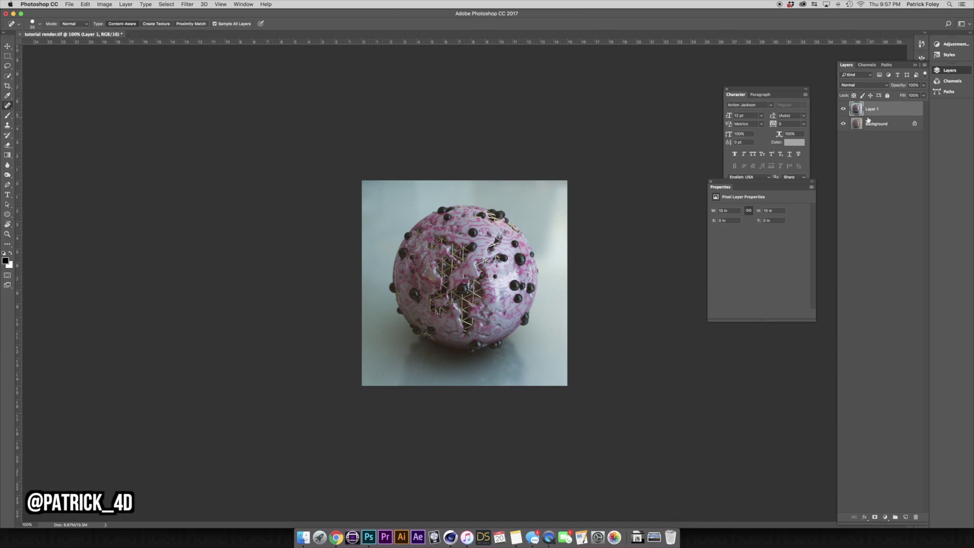
key("super+j")
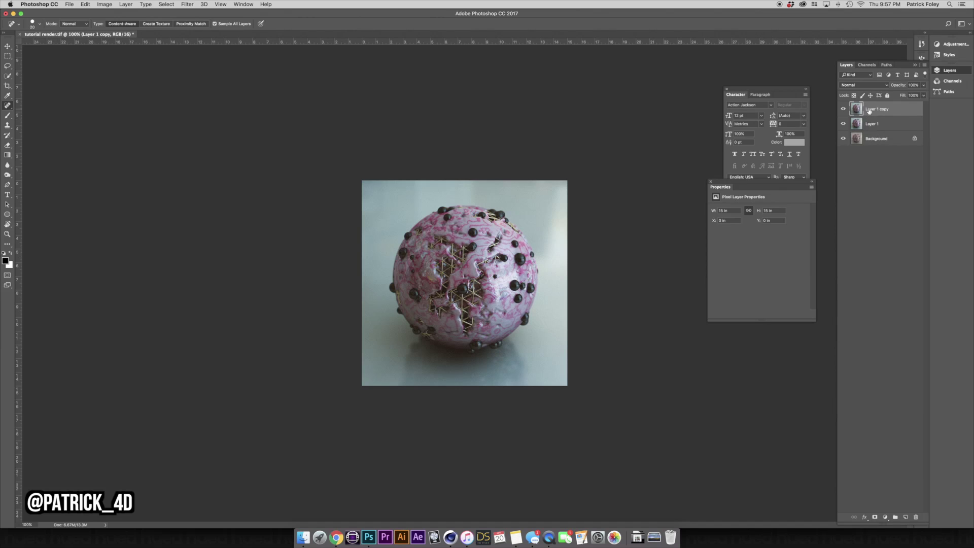
Set the duplicated layer's blend mode to Lighten
left_click(857, 85)
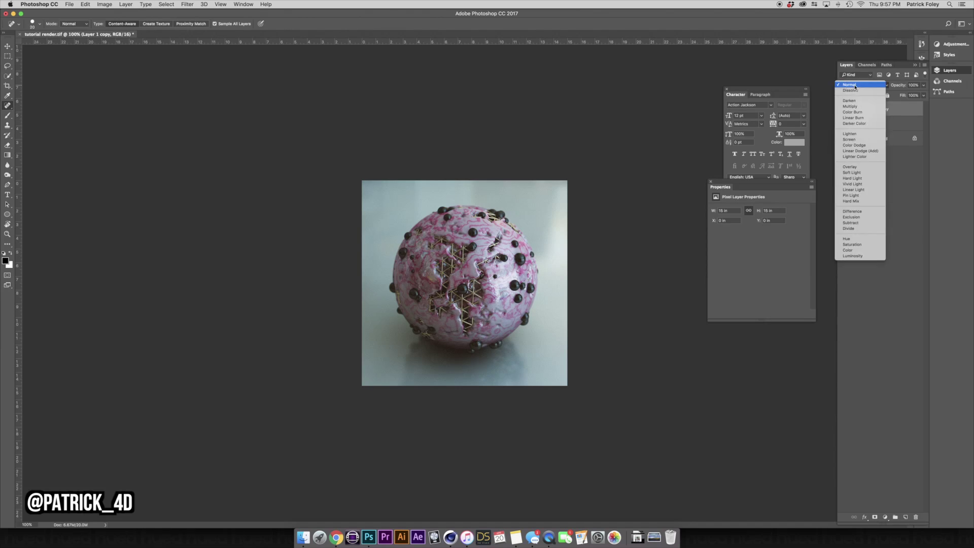
left_click(862, 129)
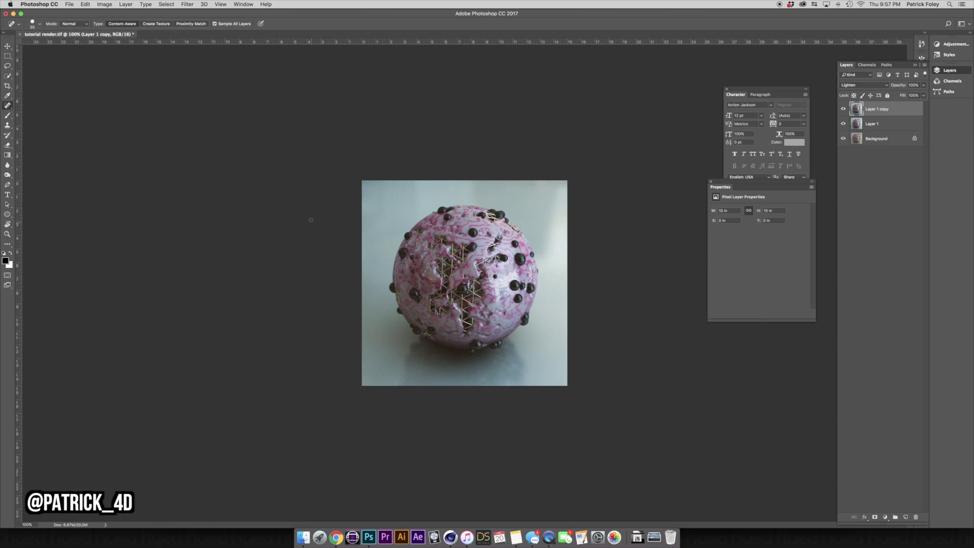
key("super+equal")
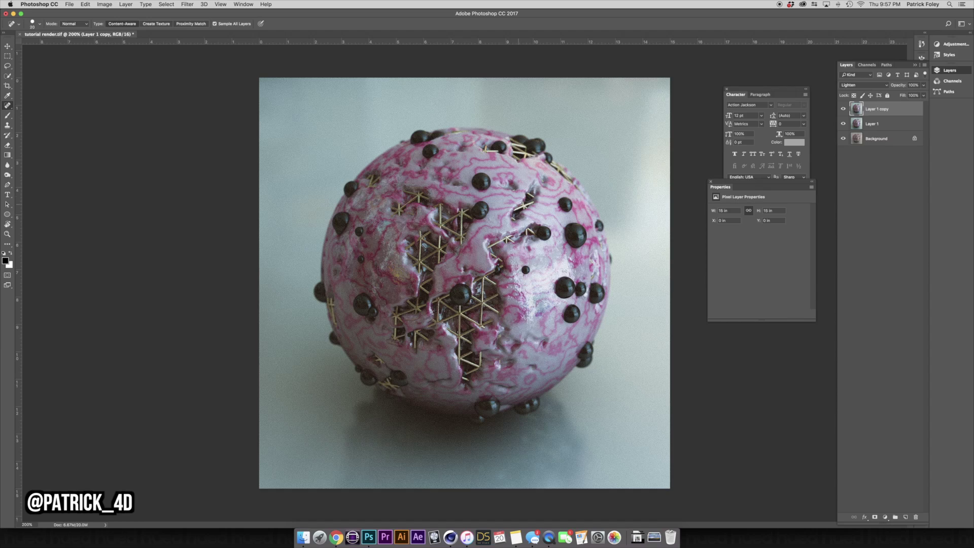
key("v")
mouse_move(459, 284)
left_mouse_down()
mouse_move(512, 268)
mouse_move(488, 217)
mouse_move(421, 269)
mouse_move(293, 284)
mouse_move(476, 248)
left_mouse_up()
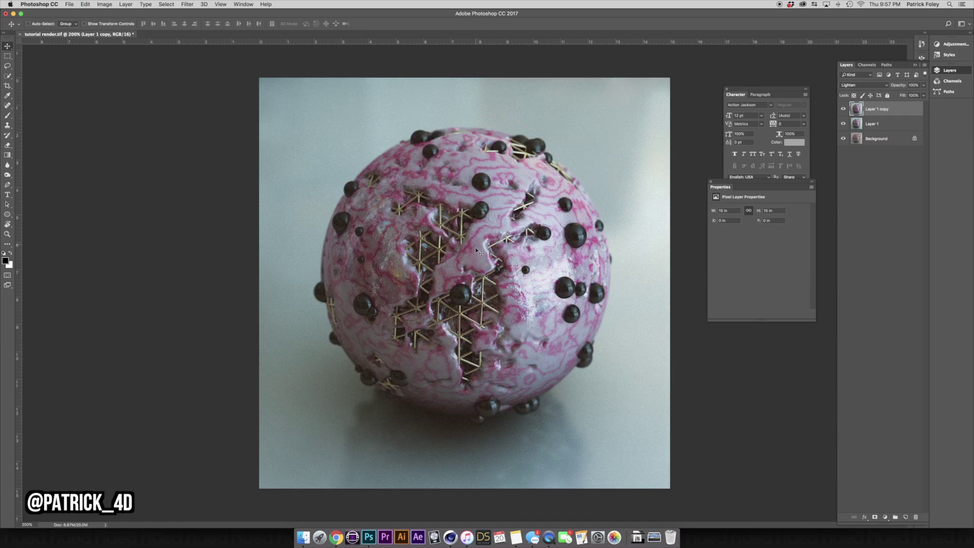
Apply a Gaussian Blur with a 4.2-pixel radius to Layer 1 copy
left_click(188, 4)
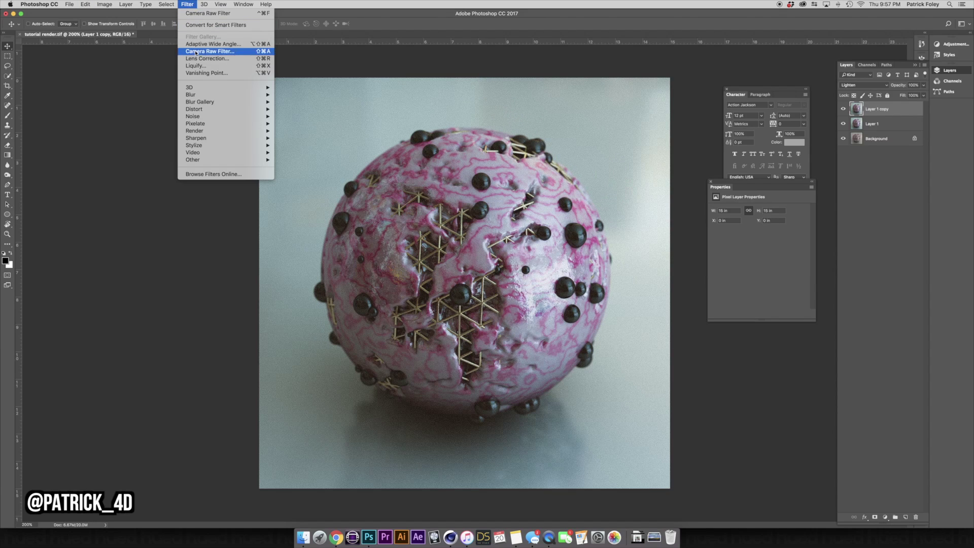
mouse_move(193, 95)
left_click(307, 124)
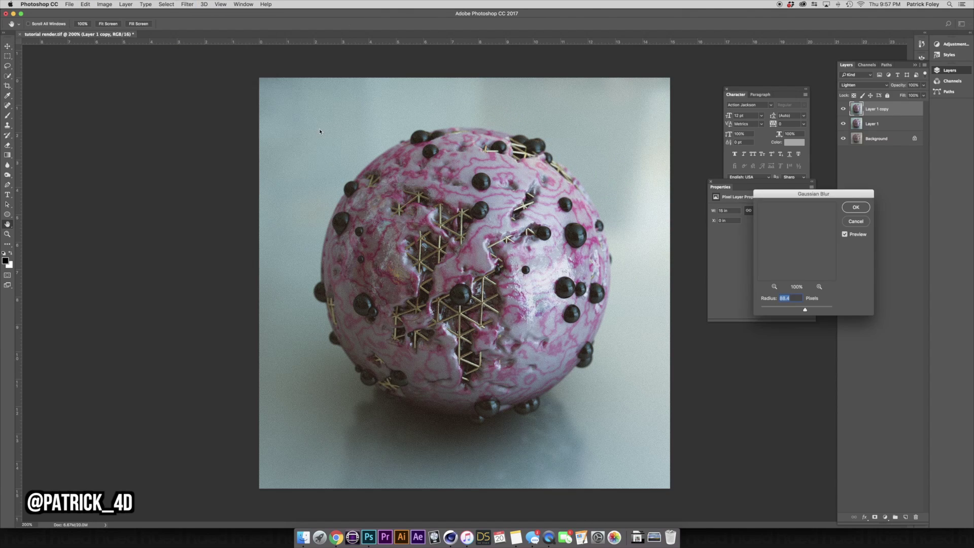
mouse_move(794, 308)
left_mouse_down()
mouse_move(737, 313)
mouse_move(777, 312)
left_mouse_up()
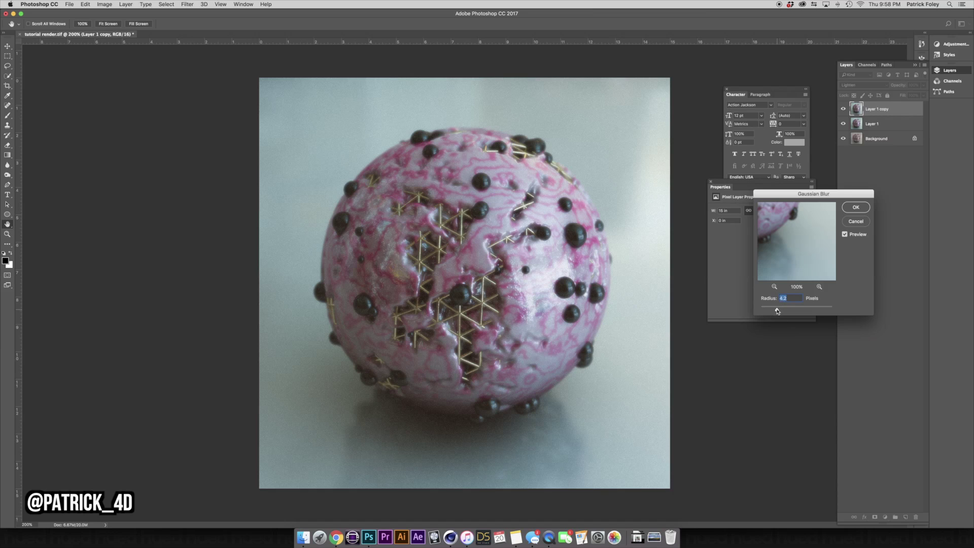
left_click(855, 207)
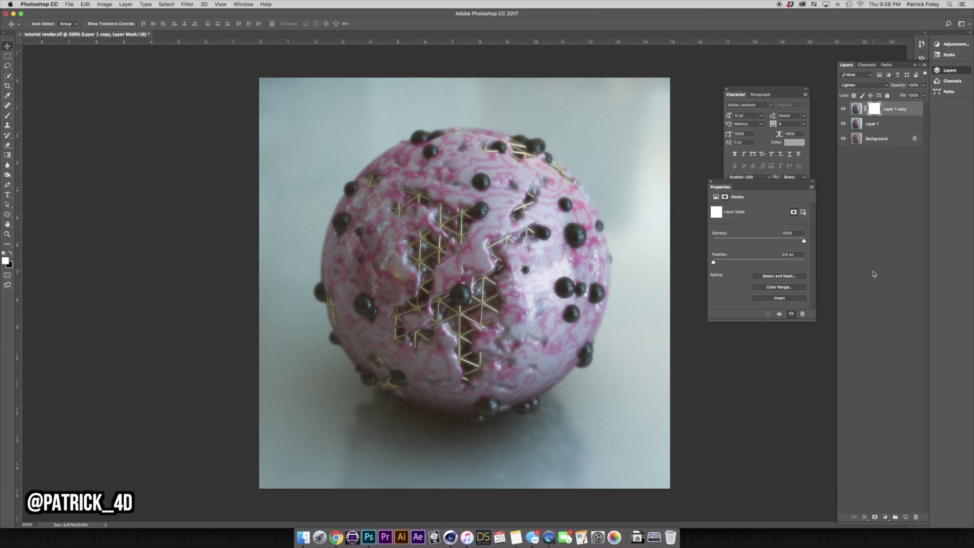
Add a layer mask to Layer 1 copy and try erasing the upper-left part of the sphere with a smaller eraser
key("e")
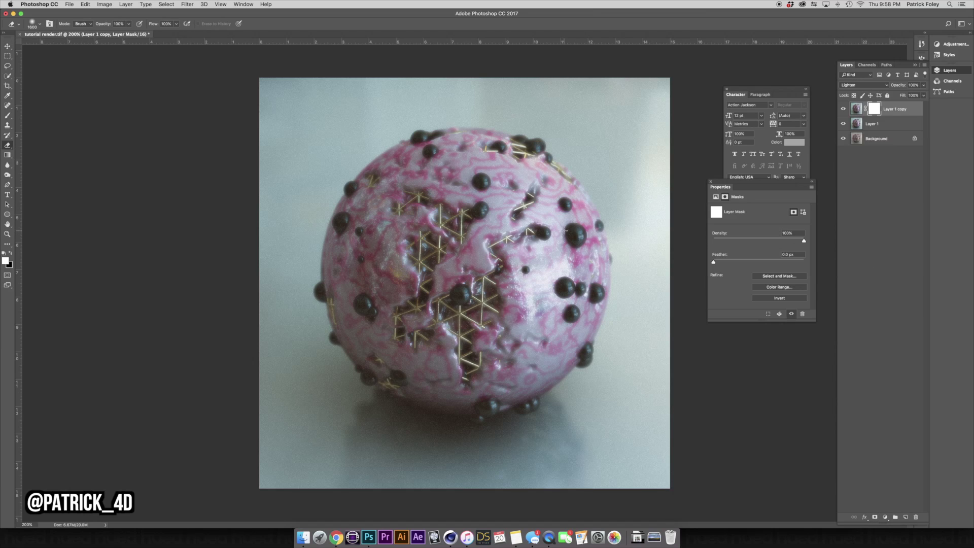
key("bracketleft")
key("bracketleft")
key("bracketleft")
key("bracketleft")
key("bracketleft")
key("bracketleft")
key("bracketleft")
key("bracketleft")
key("bracketleft")
key("bracketleft")
key("bracketleft")
key("bracketleft")
mouse_move(350, 225)
left_mouse_down()
mouse_move(395, 245)
mouse_move(372, 240)
mouse_move(381, 243)
left_mouse_up()
key("super+z")
Invert the layer mask and paint white over the sphere's bright highlight with a 200-pixel brush at 100% opacity
key("super+i")
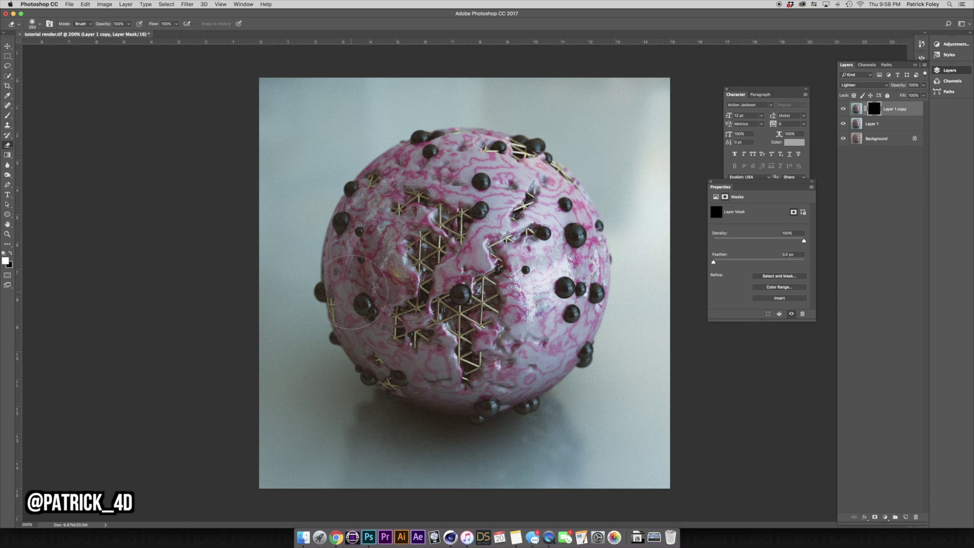
key("b")
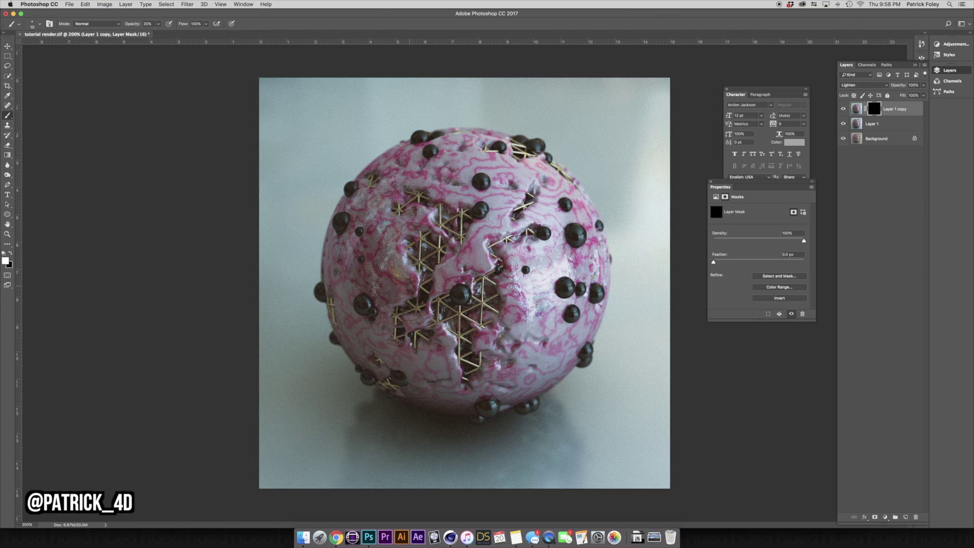
key("bracketright")
key("bracketright")
key("bracketright")
left_click_drag(136, 26, 173, 26)
key("bracketright")
key("bracketright")
key("bracketright")
key("bracketright")
key("bracketright")
key("bracketright")
key("bracketright")
key("bracketleft")
key("bracketleft")
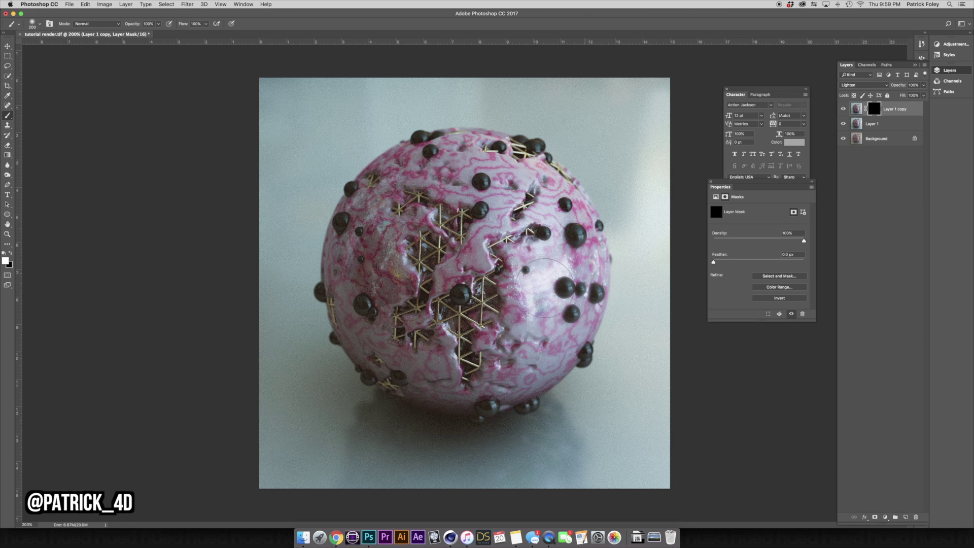
mouse_move(545, 288)
left_mouse_down()
mouse_move(575, 294)
mouse_move(575, 280)
mouse_move(551, 292)
left_mouse_up()
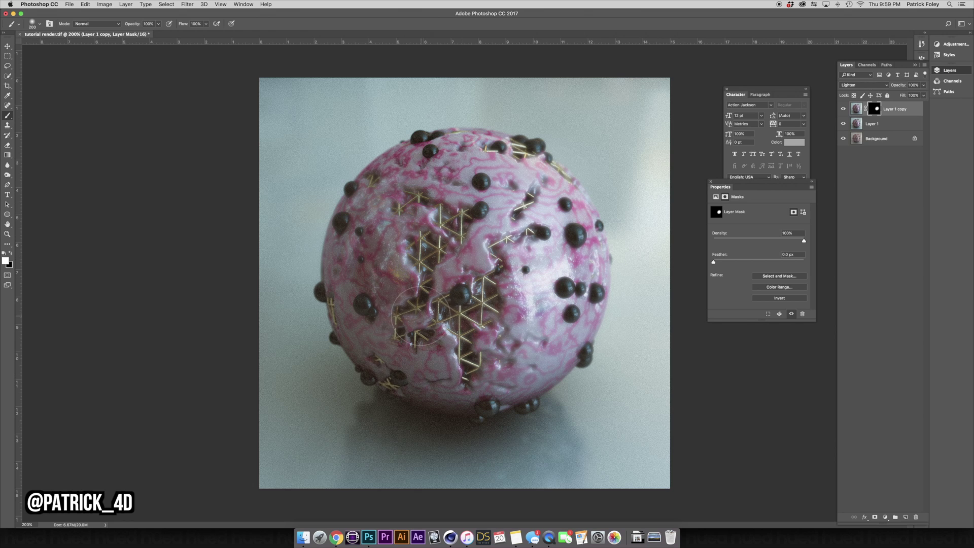
Delete the blurred and masked Layer 1 copy
left_click(915, 112)
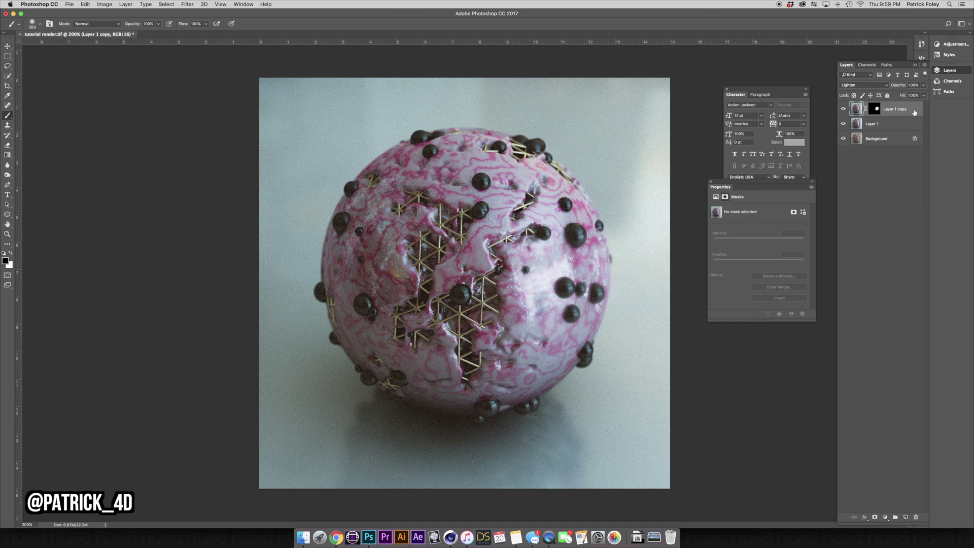
key("BackSpace")
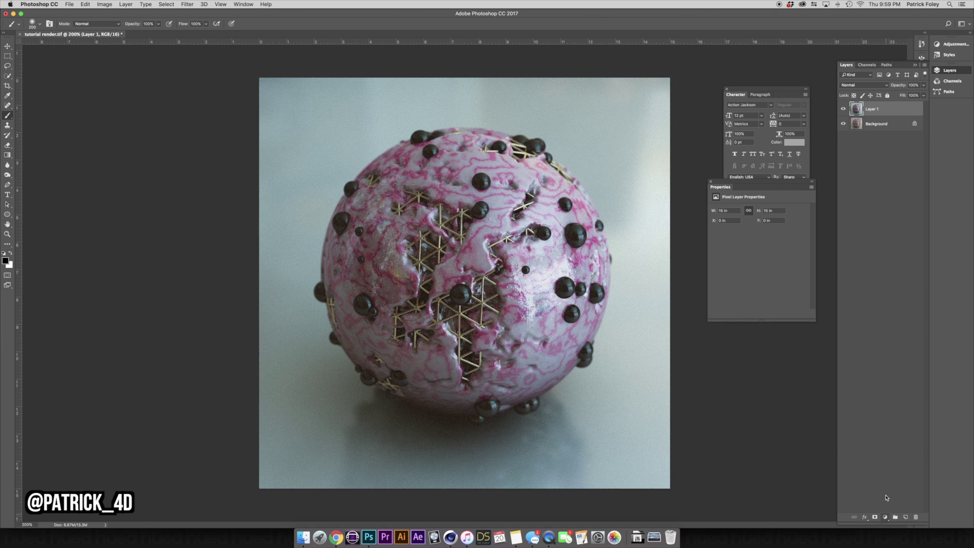
Try a Hue/Saturation adjustment layer with Hue at -180 above Layer 1 and remove it
left_click(885, 519)
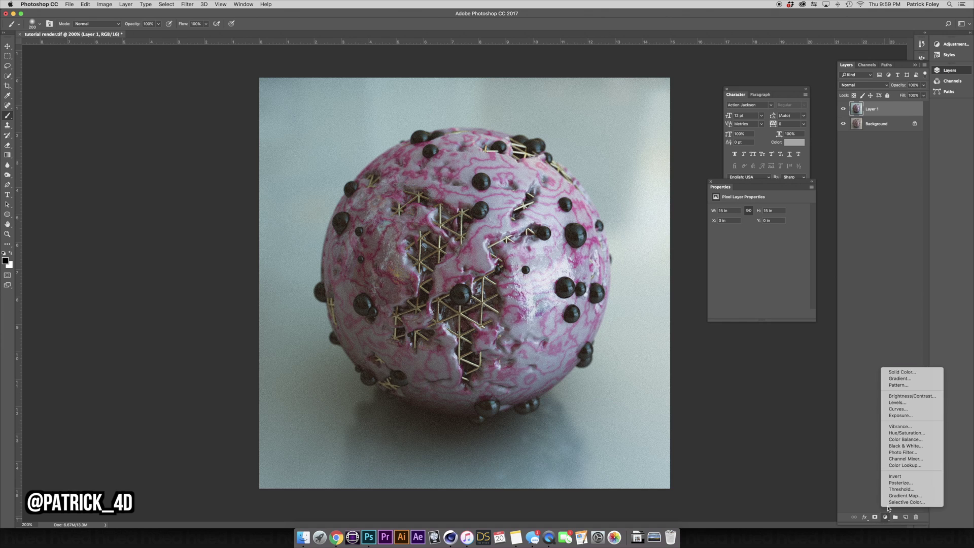
left_click(901, 434)
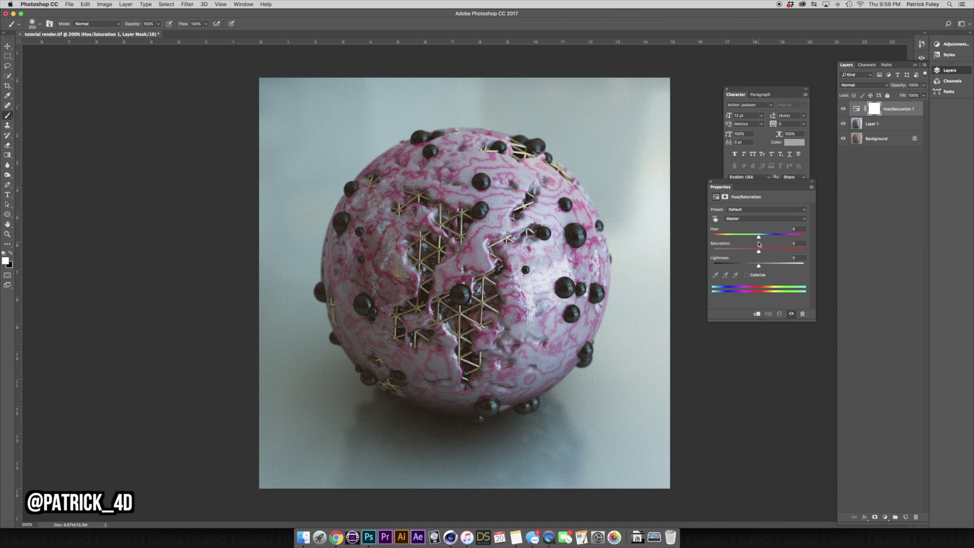
key("super+minus")
key("super+plus")
left_click_drag(759, 240, 700, 252)
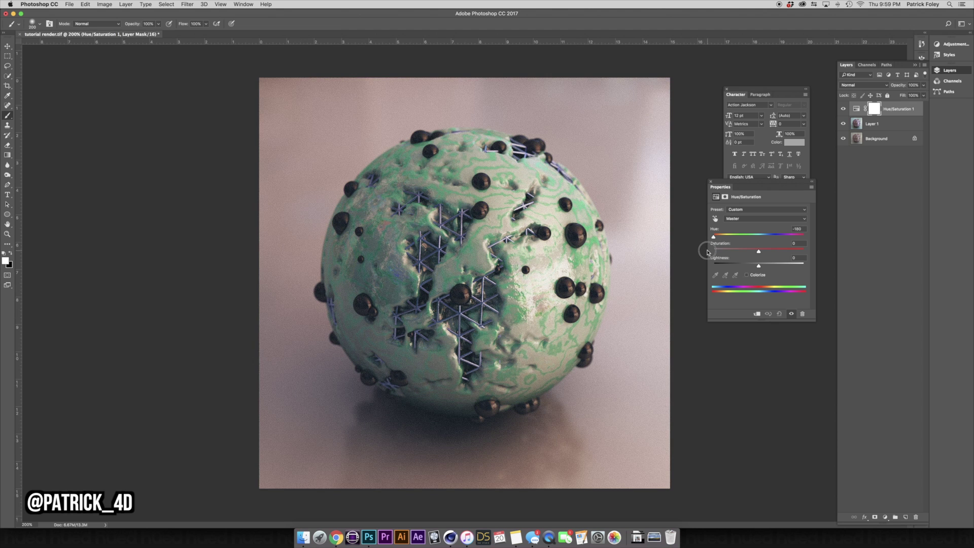
key("super+z")
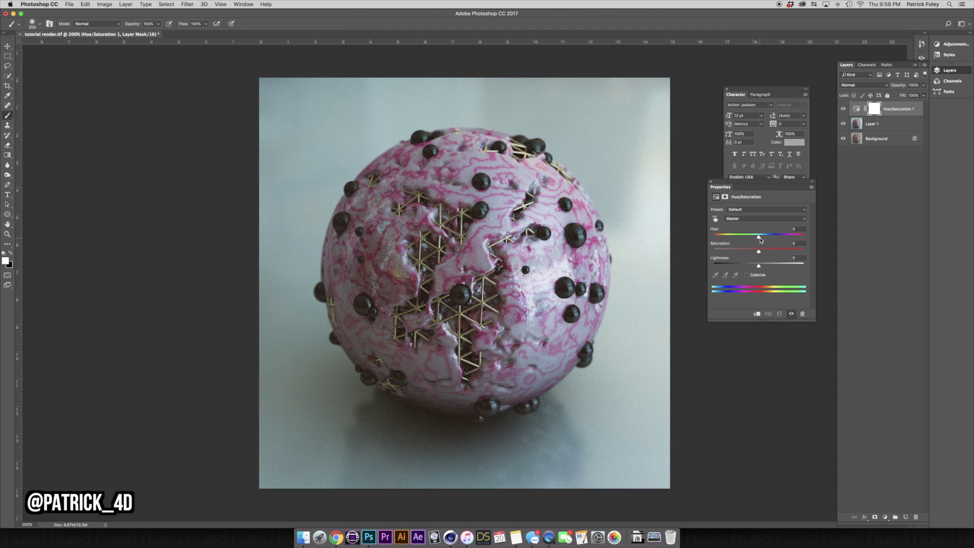
key("BackSpace")
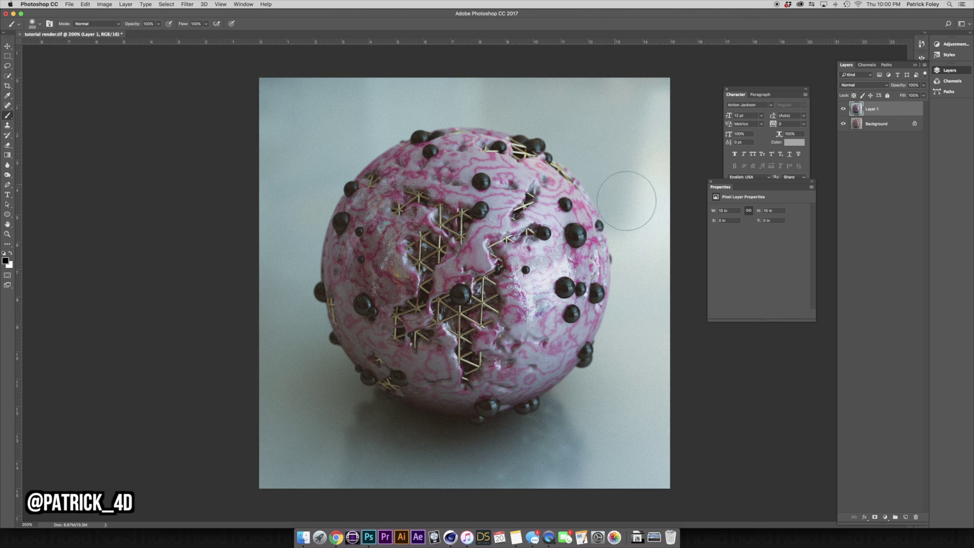
Compare the graded image with the original render by repeatedly hiding and showing Layer 1
key("super+minus")
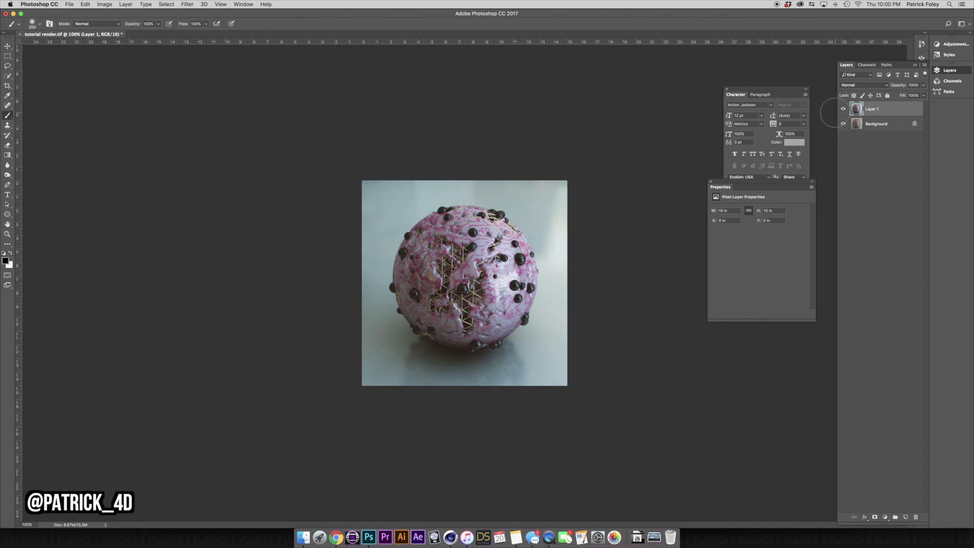
left_click(843, 109)
left_click(843, 109)
left_click(844, 109)
key("super+equal")
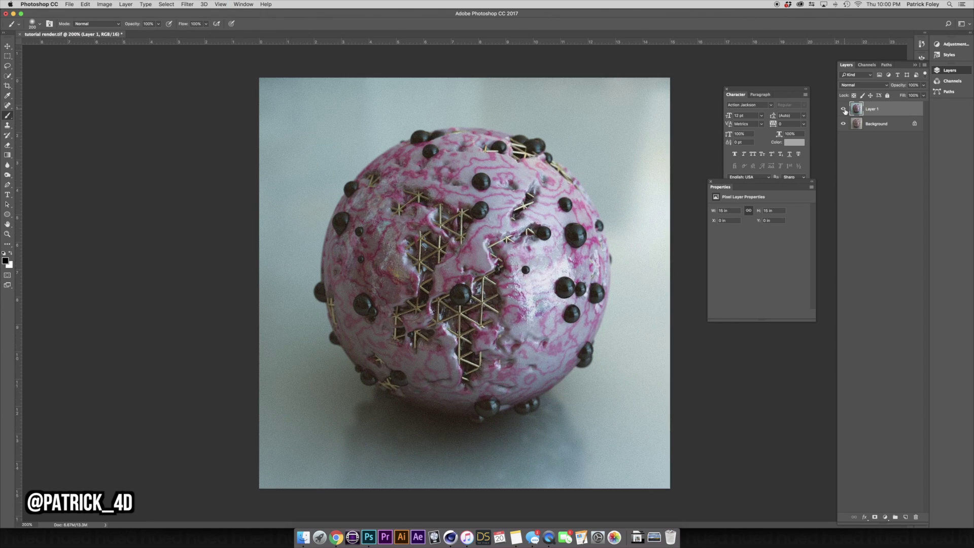
left_click(844, 109)
left_click(844, 109)
left_click(844, 109)
left_click(844, 109)
left_click(844, 109)
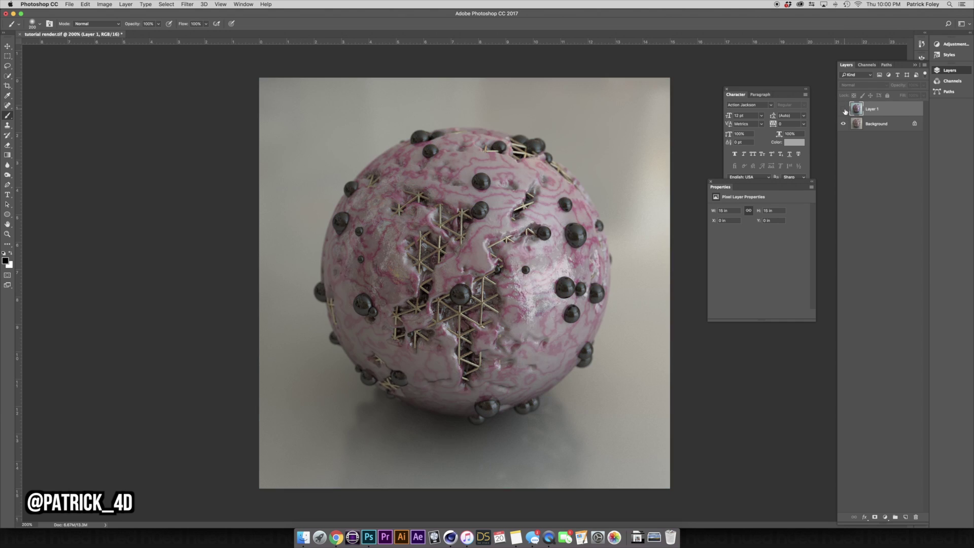
left_click(843, 109)
Try a before-and-after split by masking Layer 1 to its right half, and clear the mask and selection
left_click(8, 56)
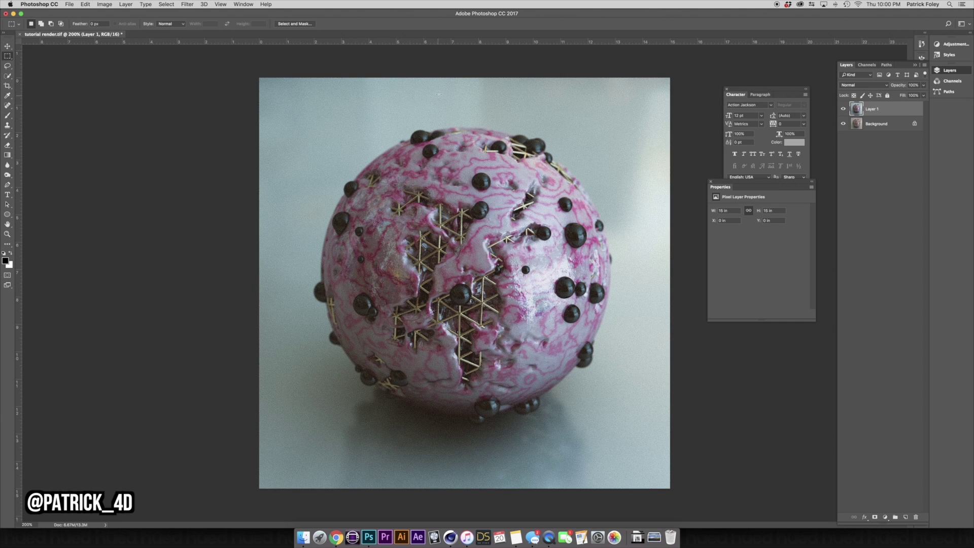
left_click_drag(462, 68, 850, 530)
left_click(875, 517)
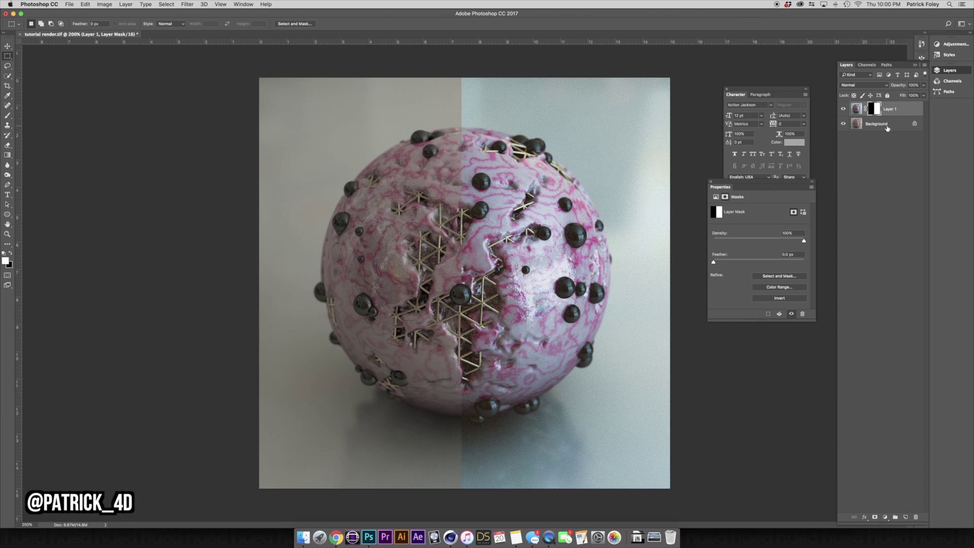
key("super+z")
key("super+d")
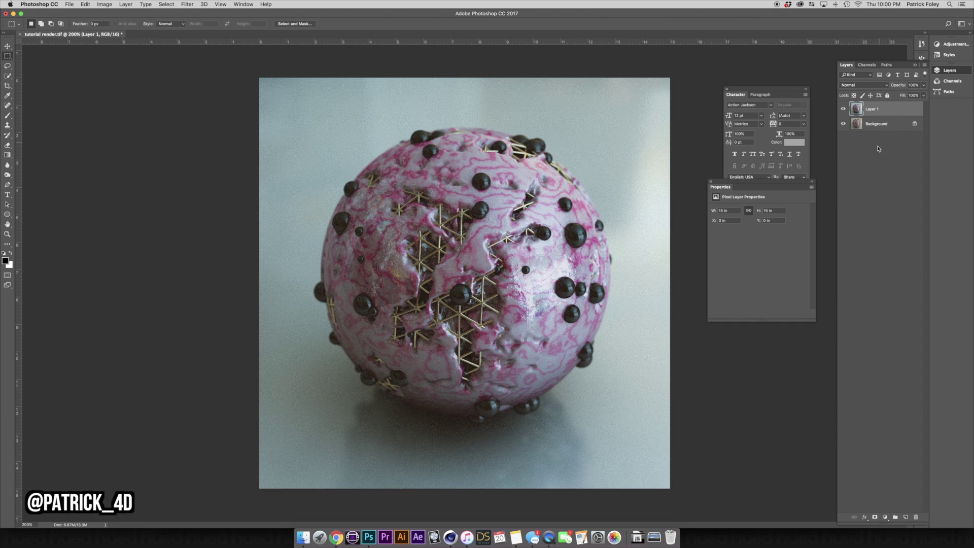
Export the image for web as a maximum-quality JPEG named tutorial-render.jpg in the promo pics folder
left_click(70, 4)
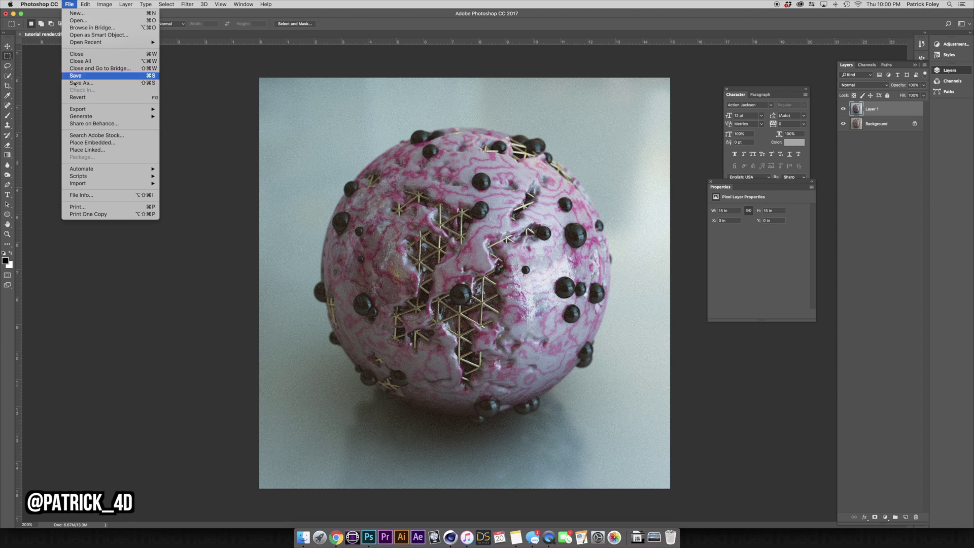
mouse_move(127, 110)
left_click(204, 140)
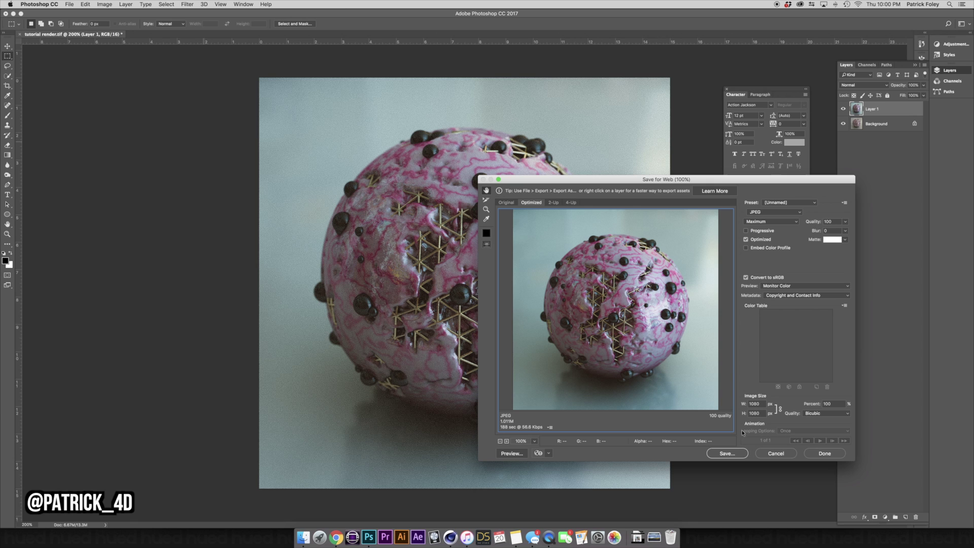
left_click(726, 454)
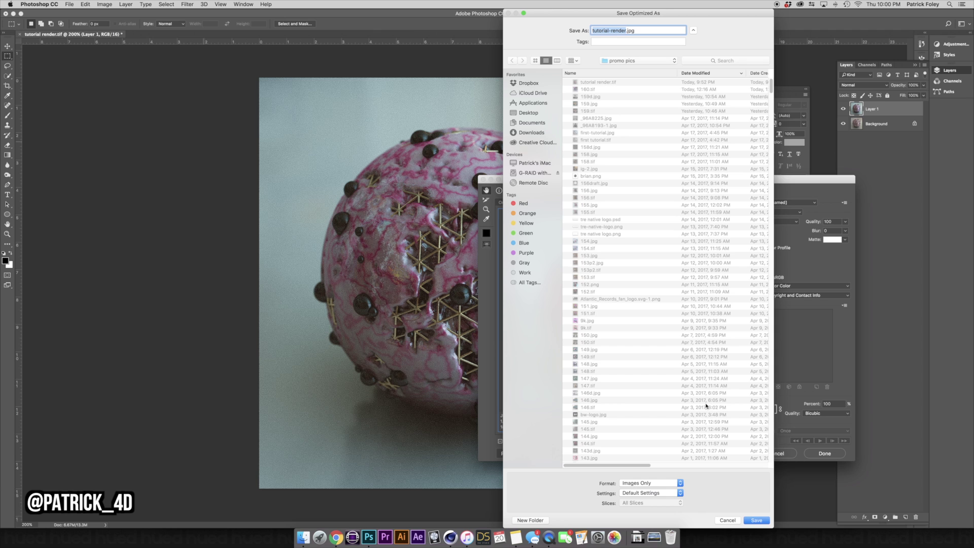
key("Return")
Switch to Finder, preview the exported tutorial-render.jpg, and return to Photoshop with the Move tool
left_click(303, 536)
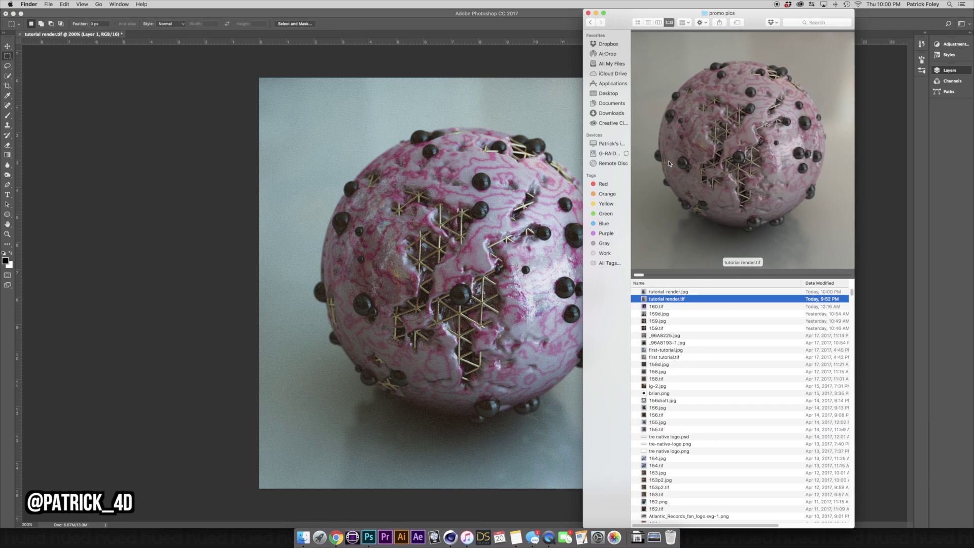
key("Up")
key("space")
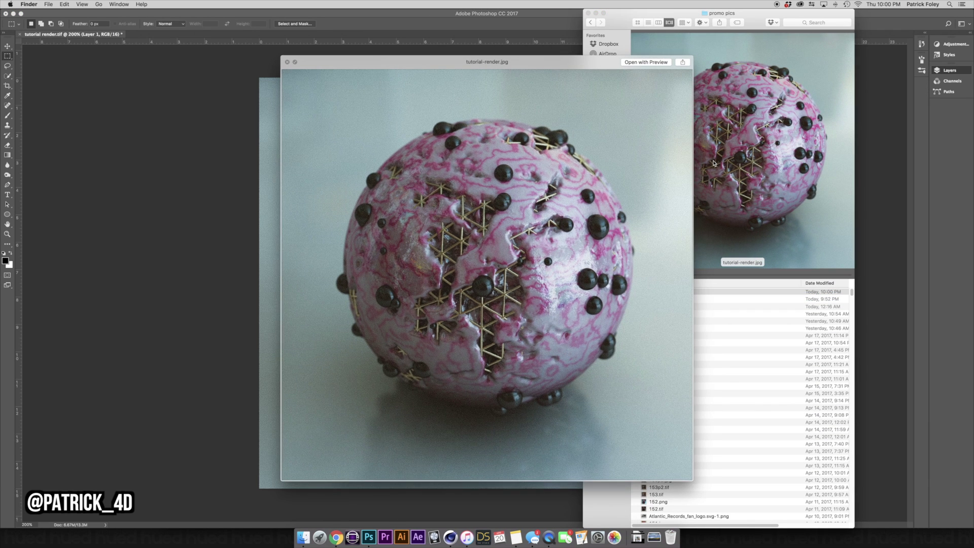
key("space")
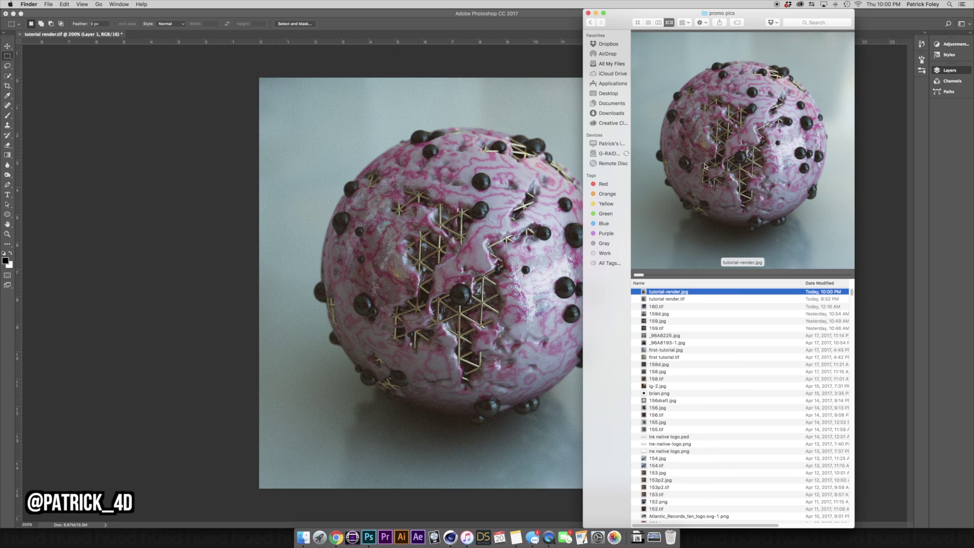
left_click(588, 13)
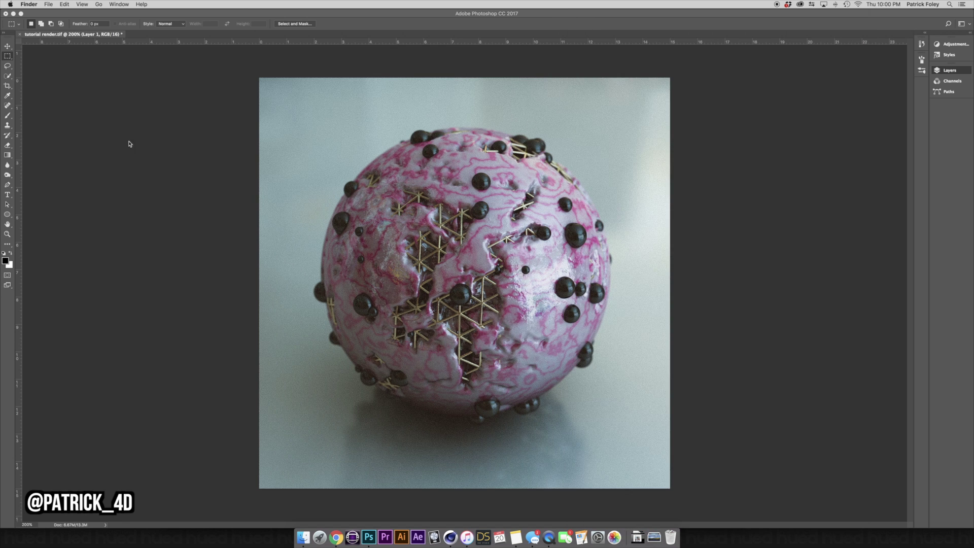
left_click(7, 46)
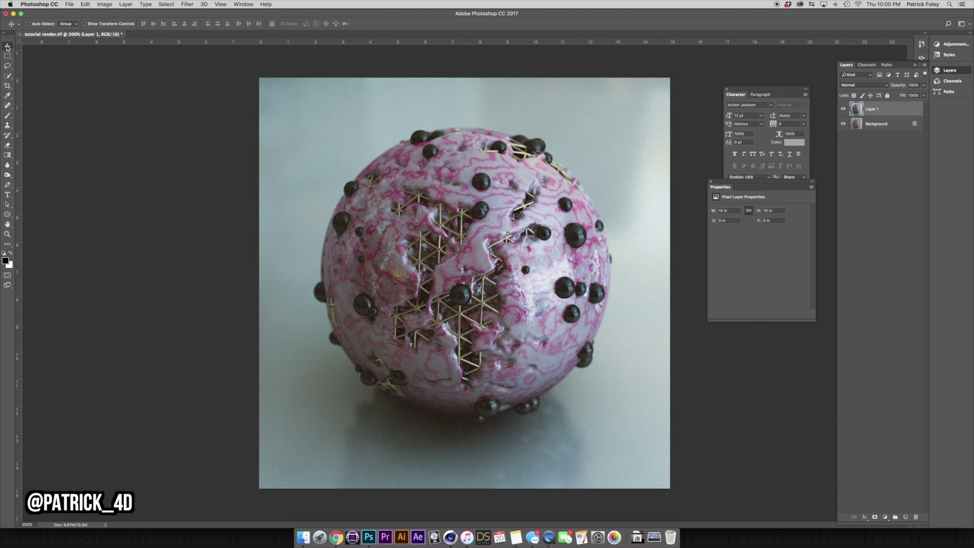